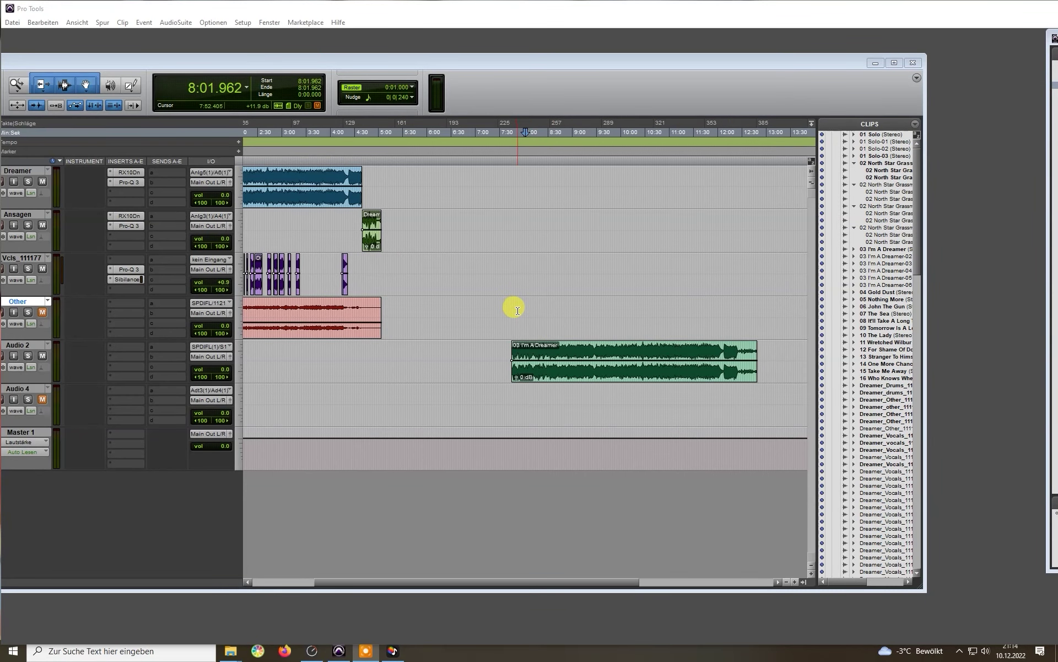
- Play the session from about 7:45, then stop playback
click(513, 308)
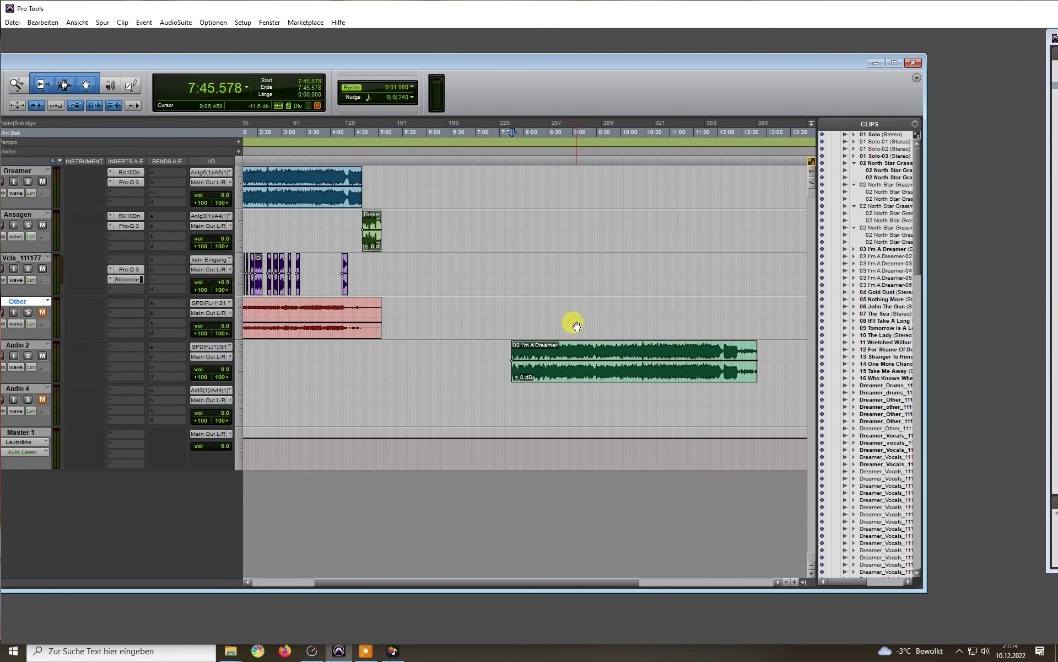
scroll(599, 325, up, 3)
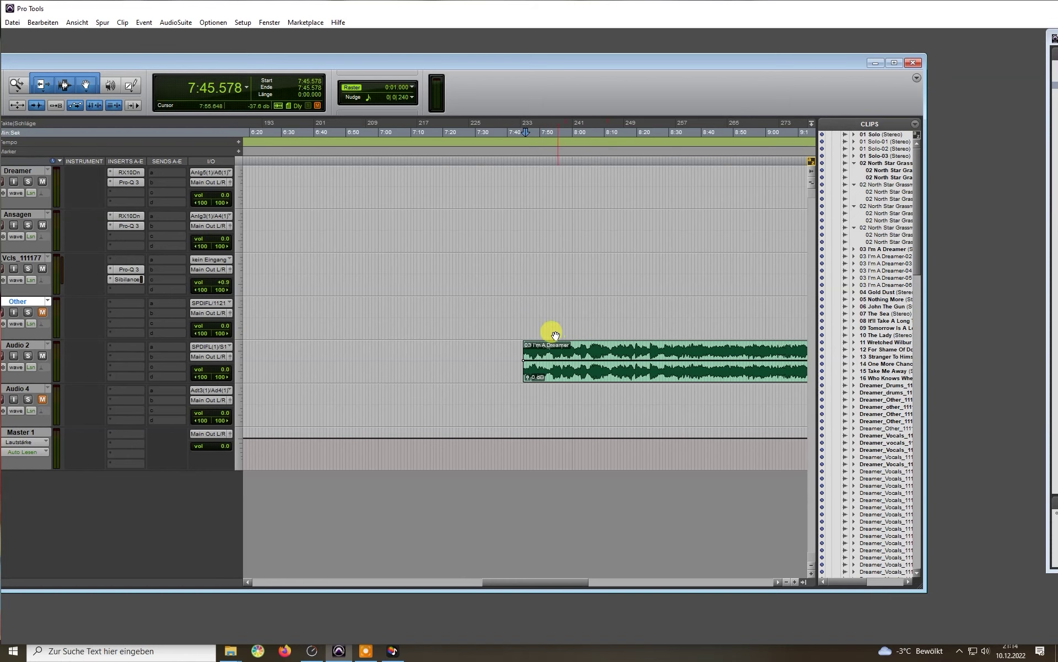
drag(531, 585, 554, 588)
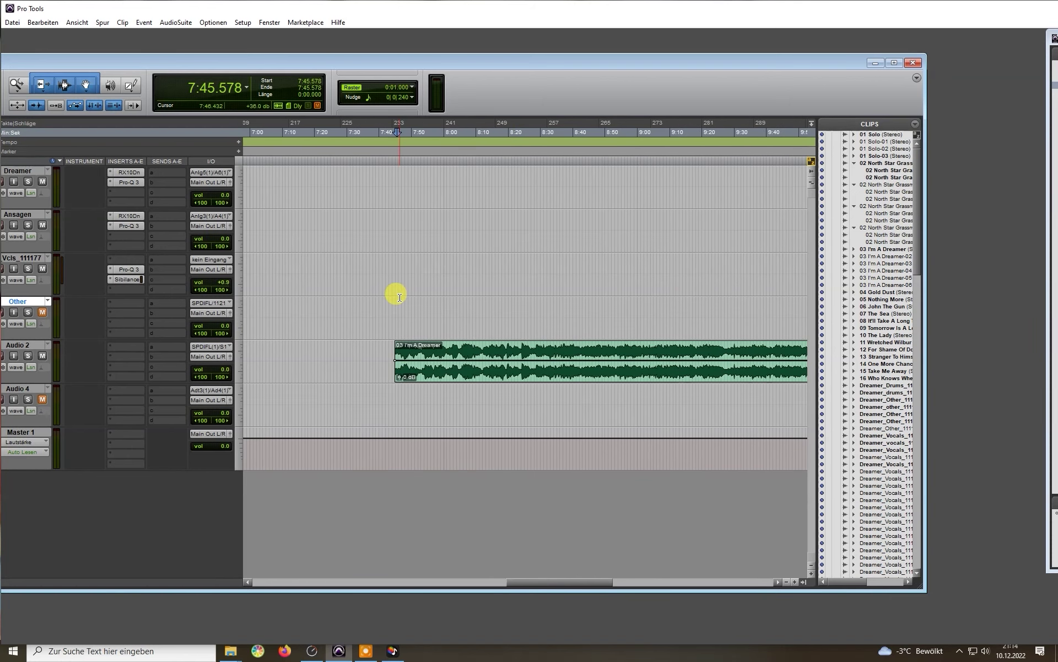
key(space)
scroll(488, 325, down, 1)
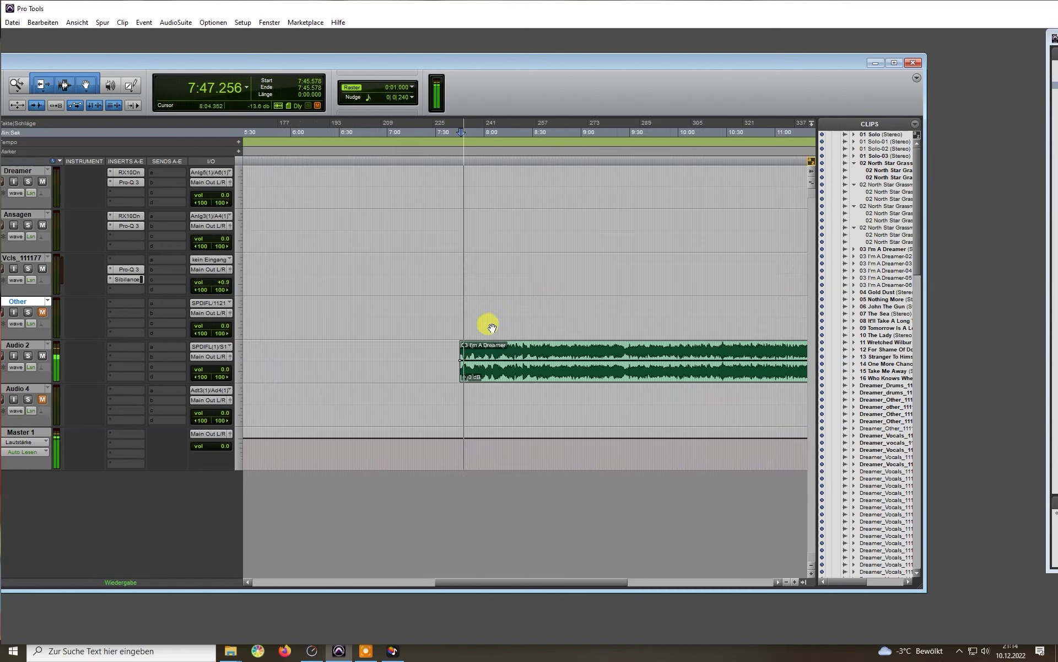
scroll(492, 327, up, 3)
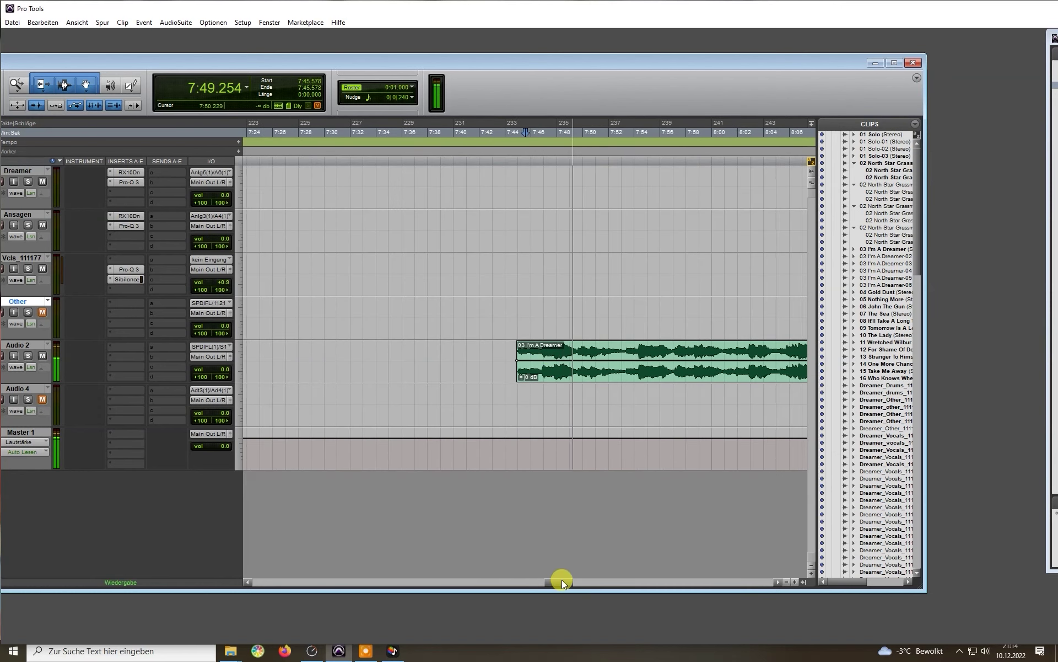
scroll(588, 551, down, 2)
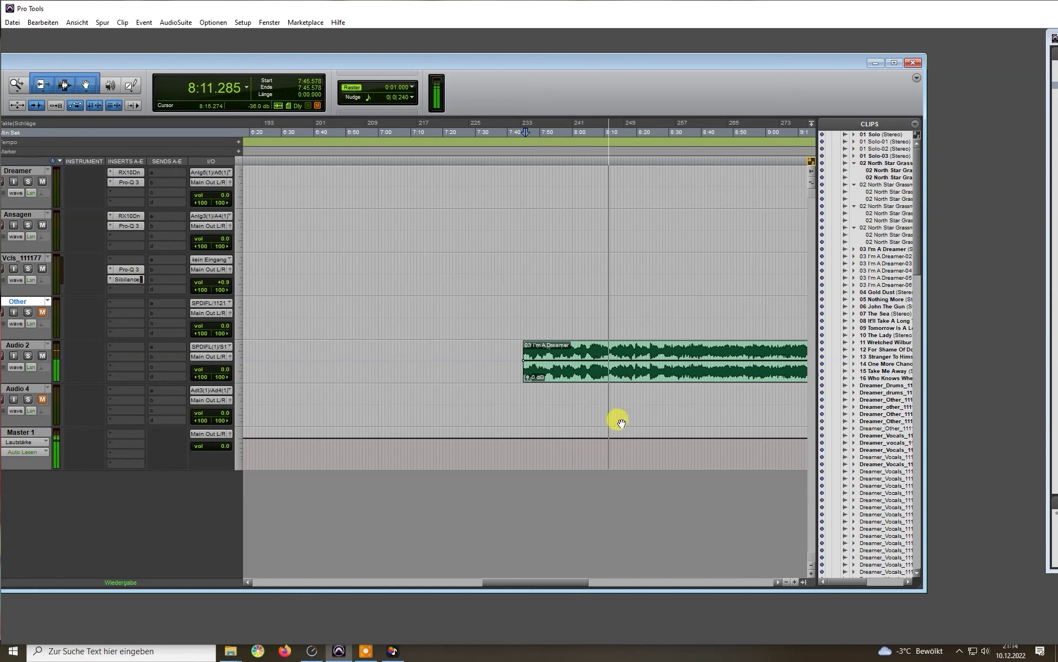
key(space)
- Zoom in on the Audio 2 clip and play from 12:25, then show the whole session again
key(alt+a)
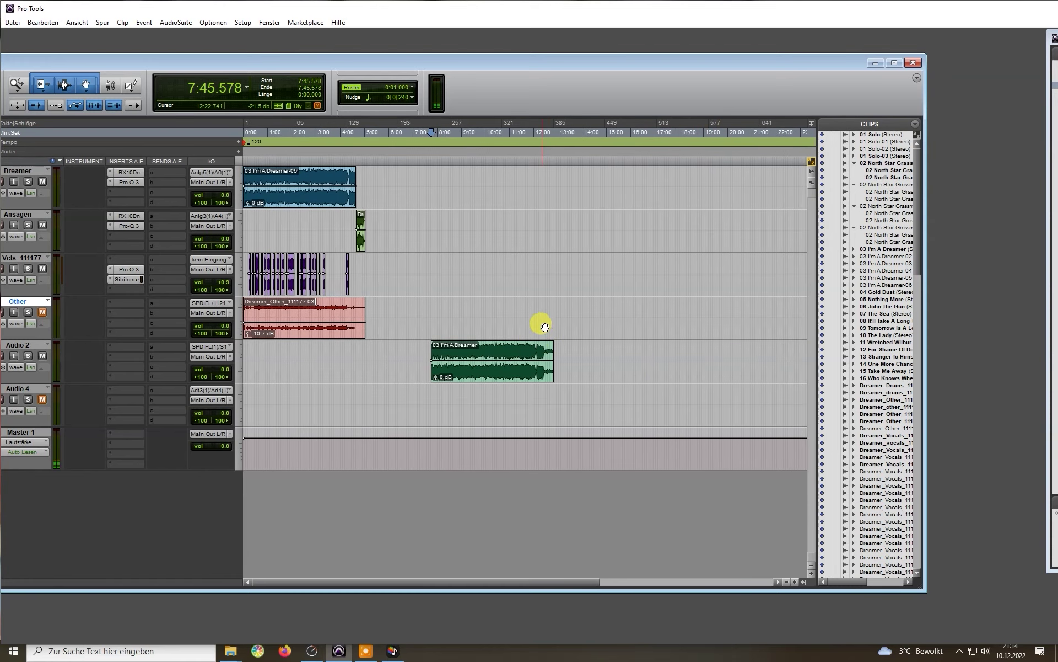
key(ctrl+])
key(ctrl+])
key(ctrl+])
key(ctrl+])
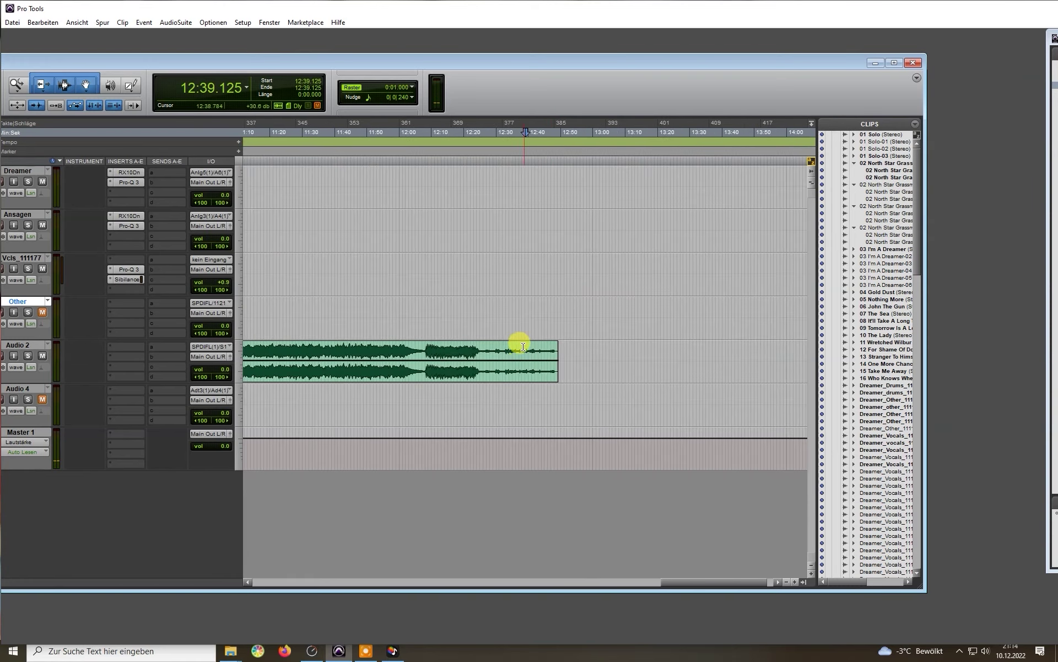
click(436, 351)
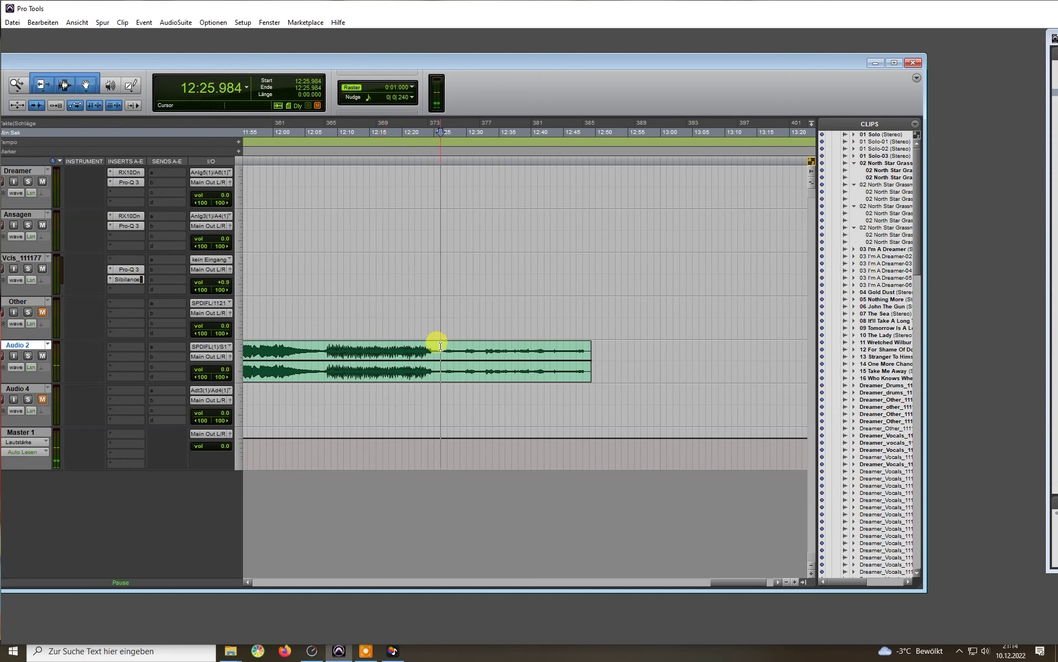
key(space)
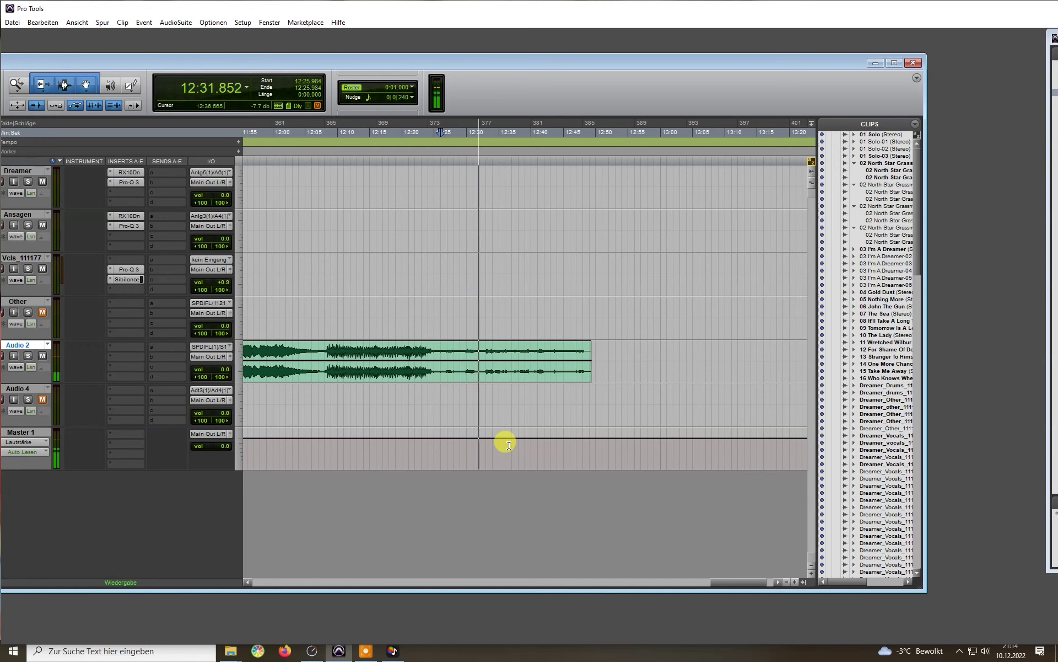
key(ctrl+bracketleft)
key(ctrl+bracketleft)
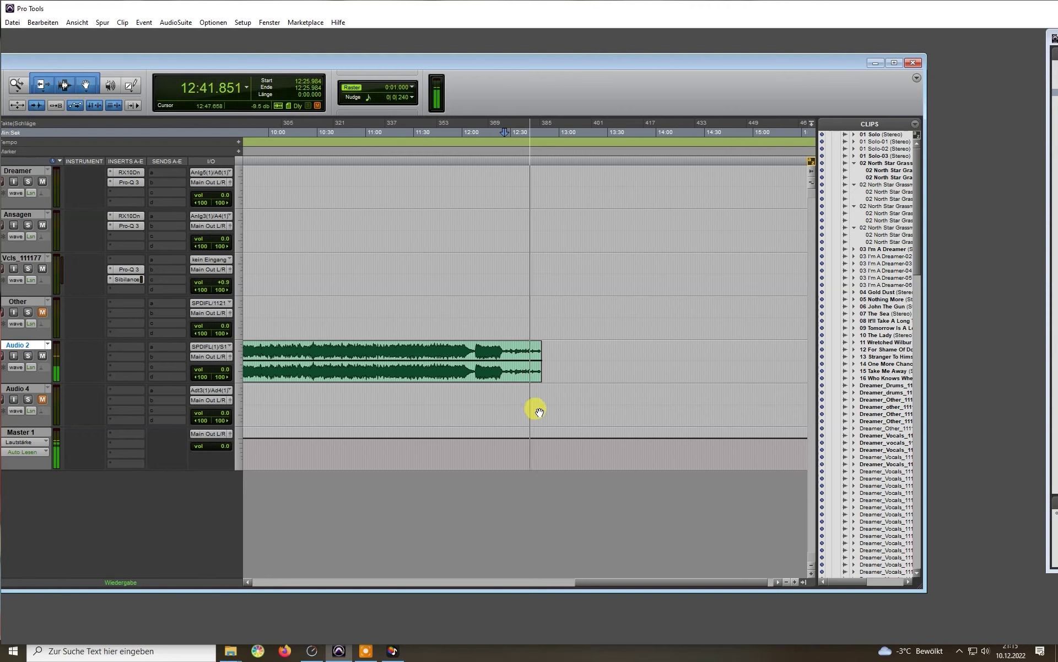
key(space)
key(ctrl+bracketleft)
key(ctrl+bracketleft)
key(ctrl+bracketleft)
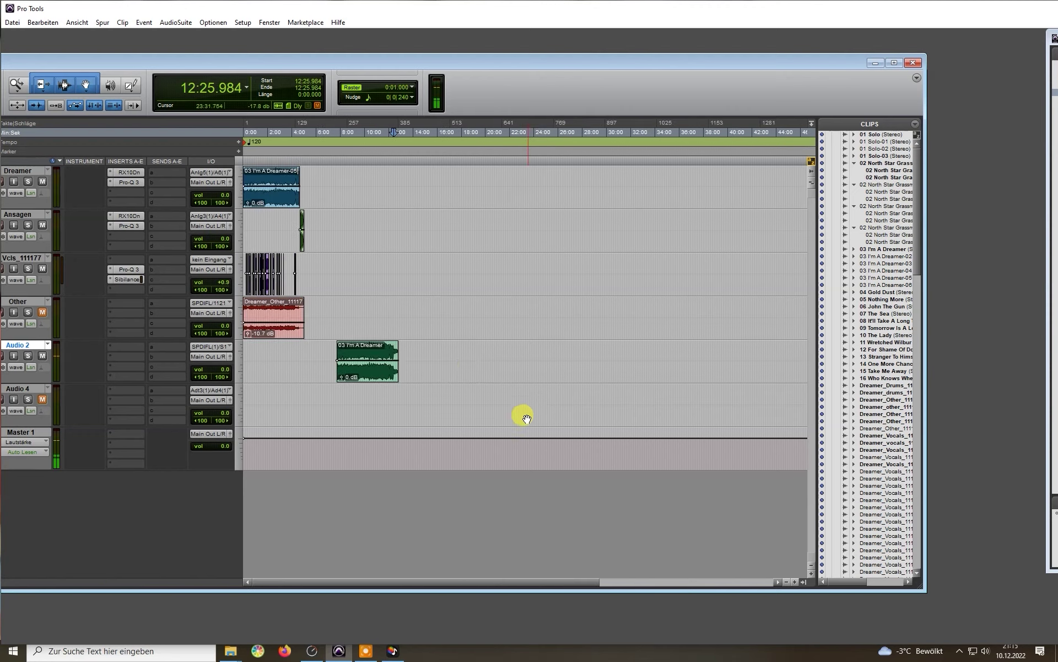
- Zoom in around 0:51 on Ansagen, then briefly play Dreamer from about 0:09
click(254, 220)
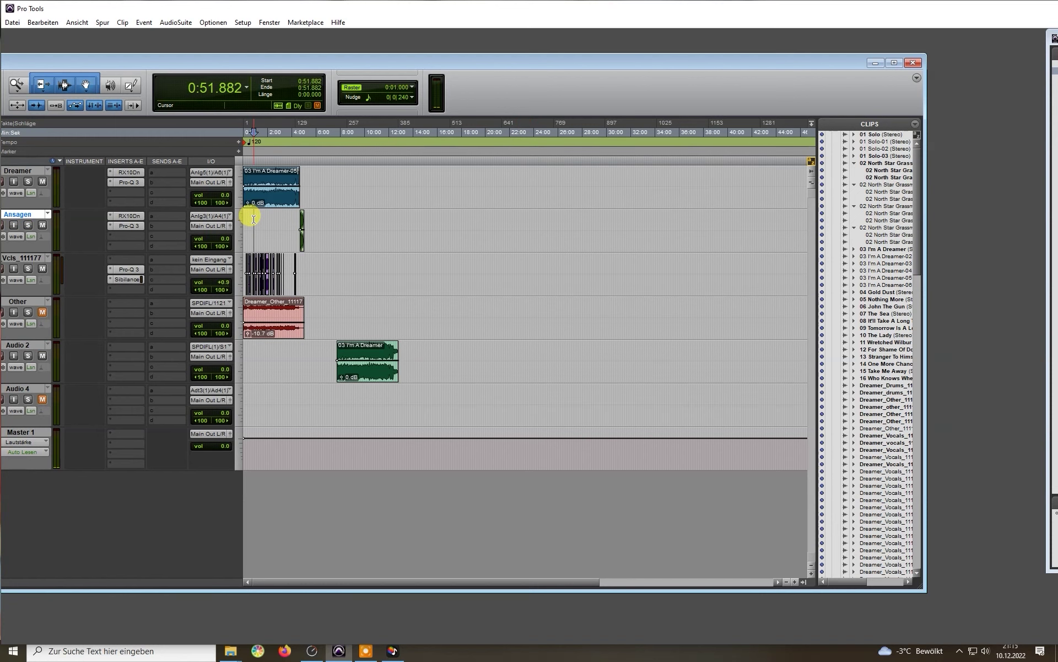
key(ctrl+bracketright)
key(ctrl+bracketright)
key(ctrl+bracketright)
key(ctrl+bracketright)
key(ctrl+bracketright)
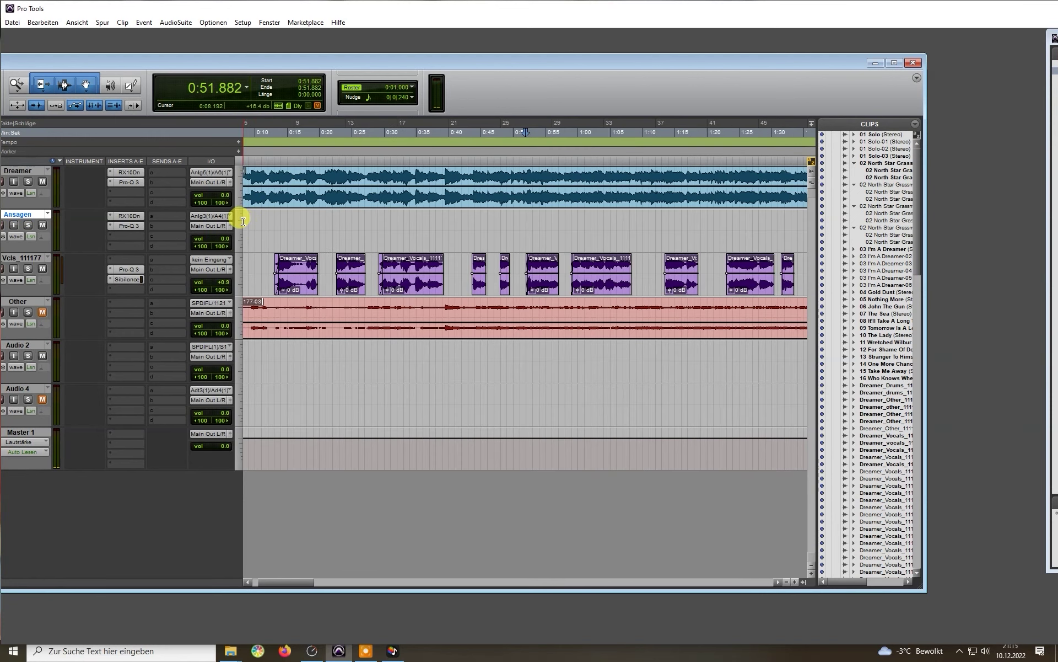
right_click(243, 220)
click(244, 221)
click(249, 170)
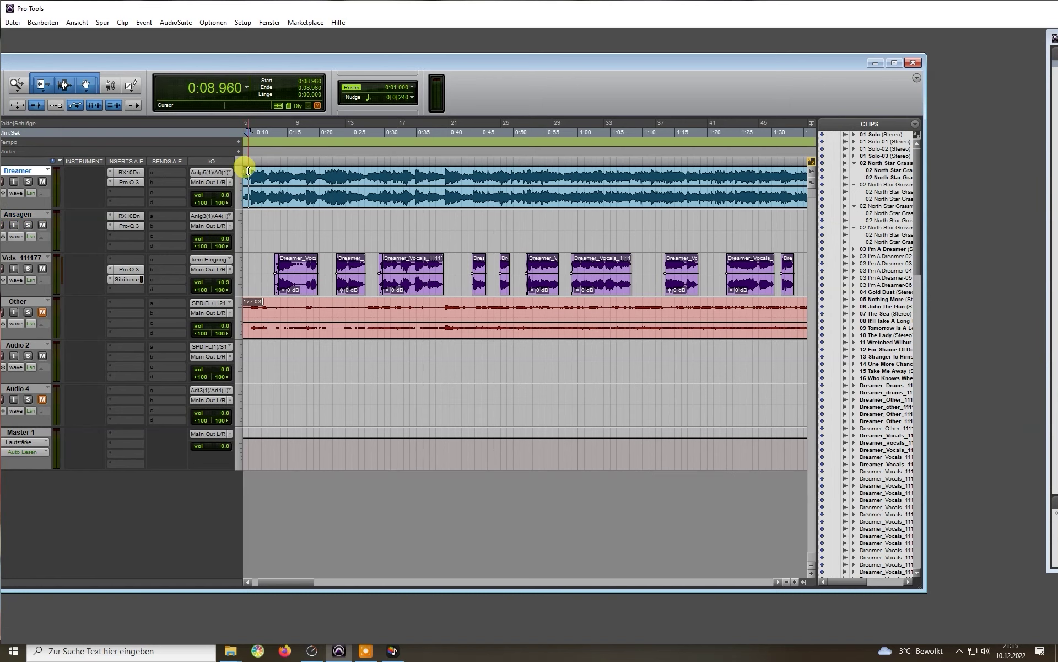
key(space)
key(ctrl+bracketright)
key(ctrl+bracketright)
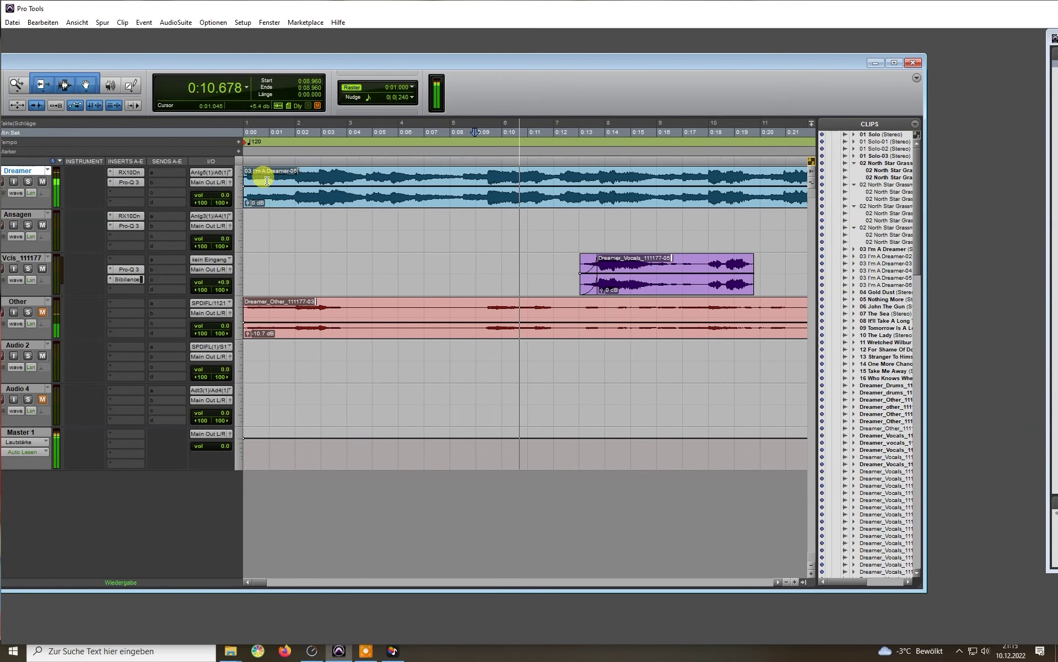
key(space)
- Play all tracks from the session start, zooming out while listening, then back to the first 2:50
click(248, 151)
key(space)
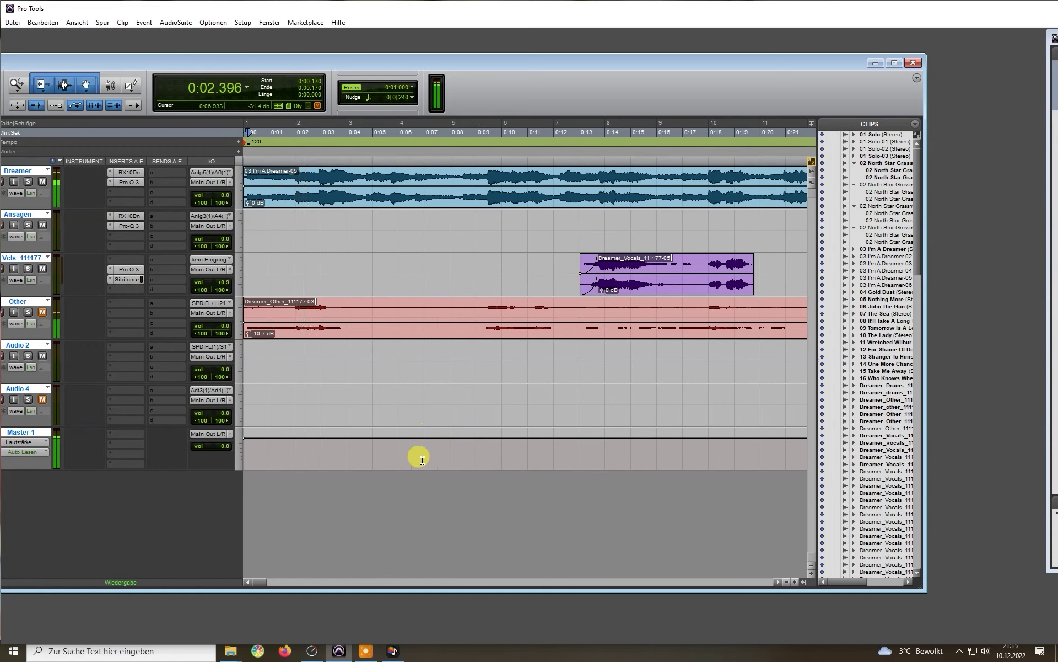
key(ctrl+bracketleft)
key(ctrl+bracketleft)
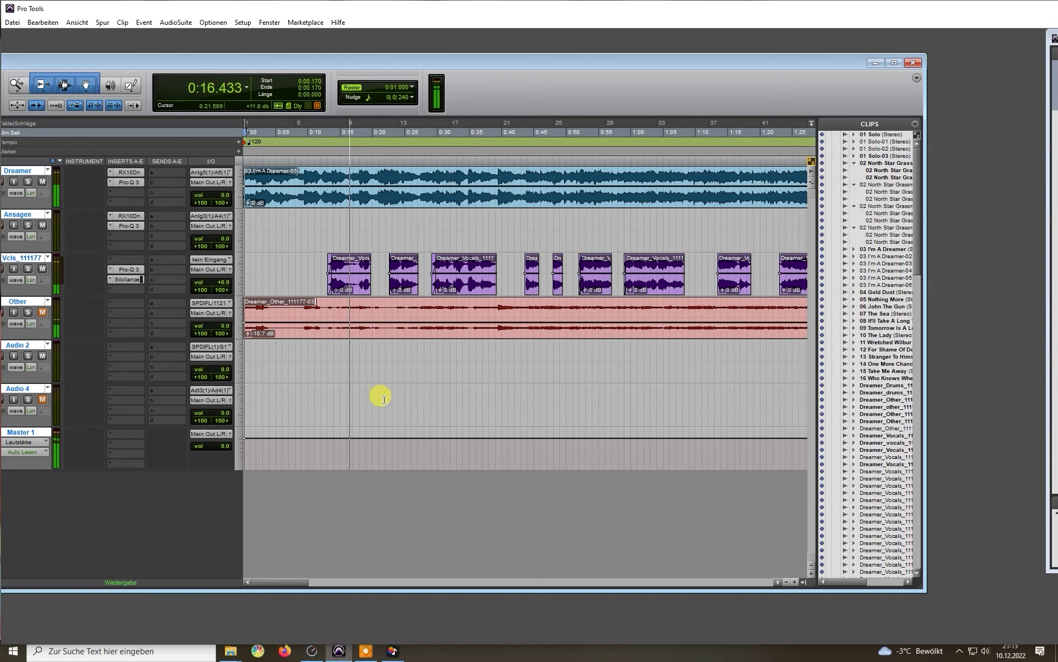
key(ctrl+bracketleft)
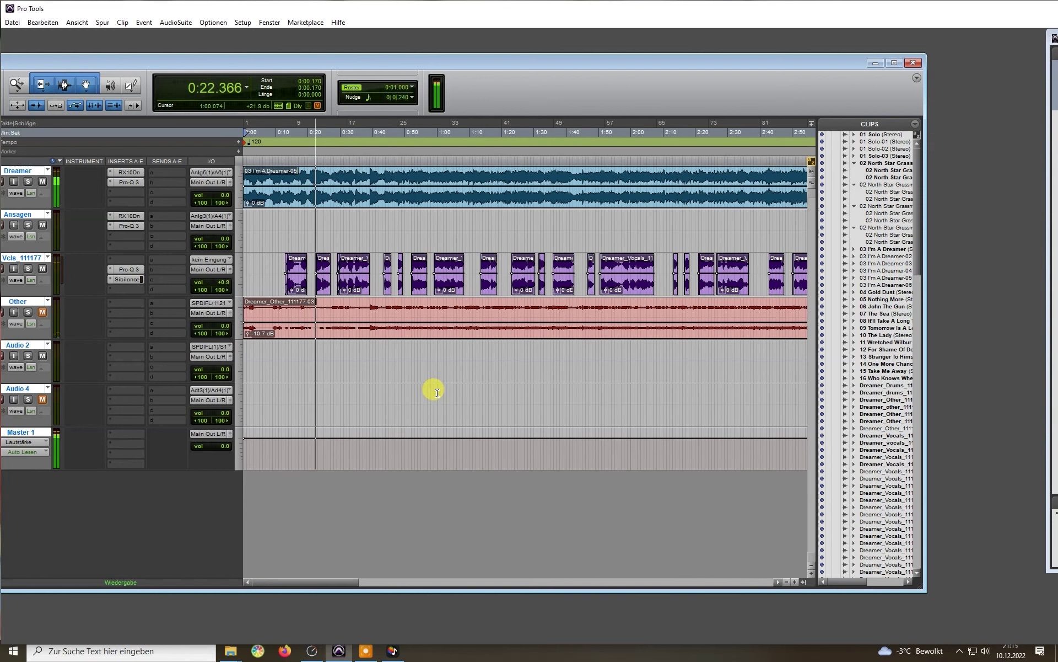
key(ctrl+bracketleft)
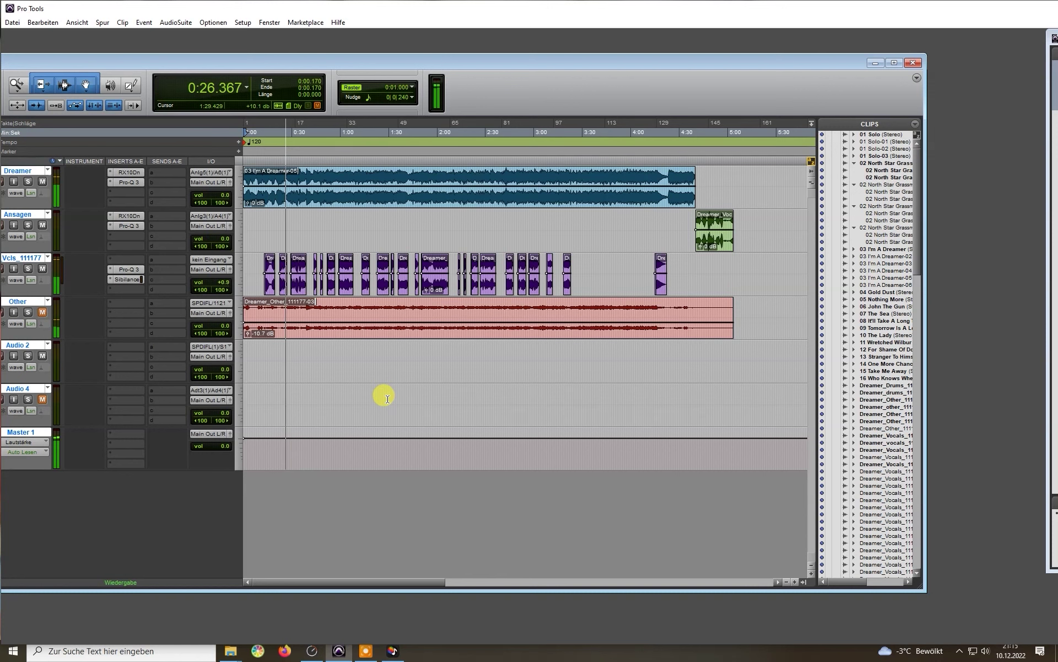
key(ctrl+bracketleft)
key(ctrl+bracketright)
key(ctrl+bracketright)
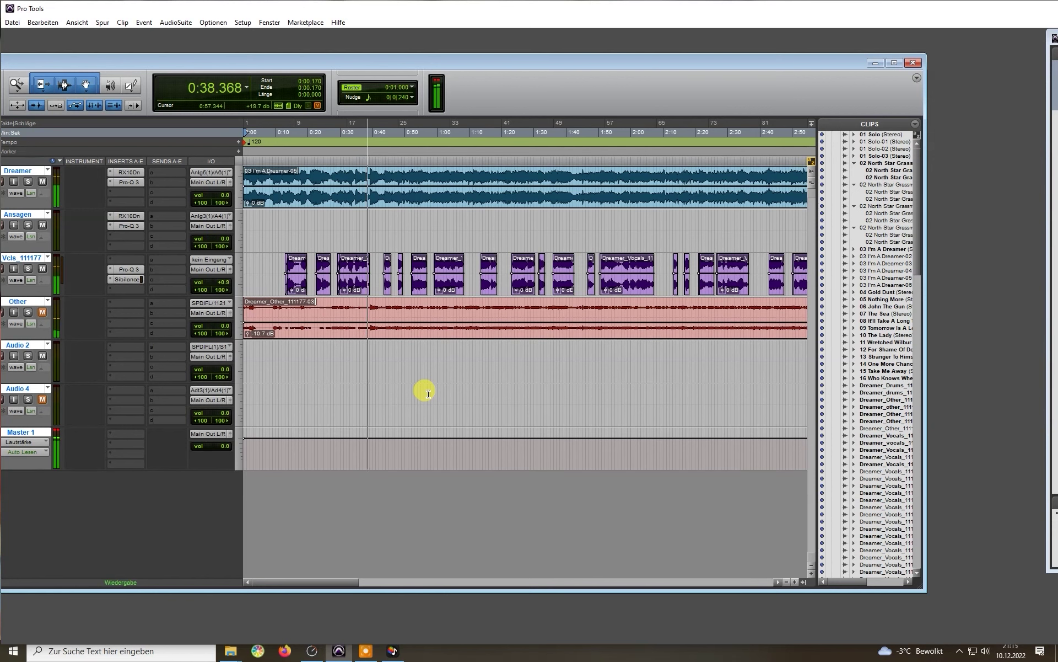
- Play from where the Dreamer clip ends at 4:41, stop, then place the play position at 4:36 on Ansagen
key(ctrl+bracketleft)
key(space)
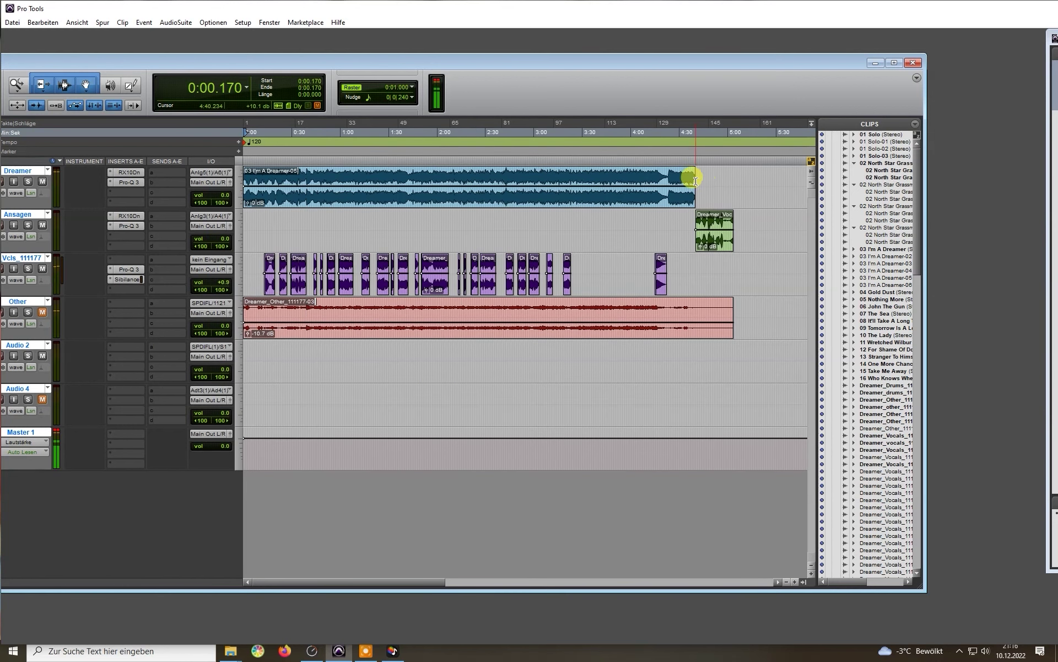
click(697, 171)
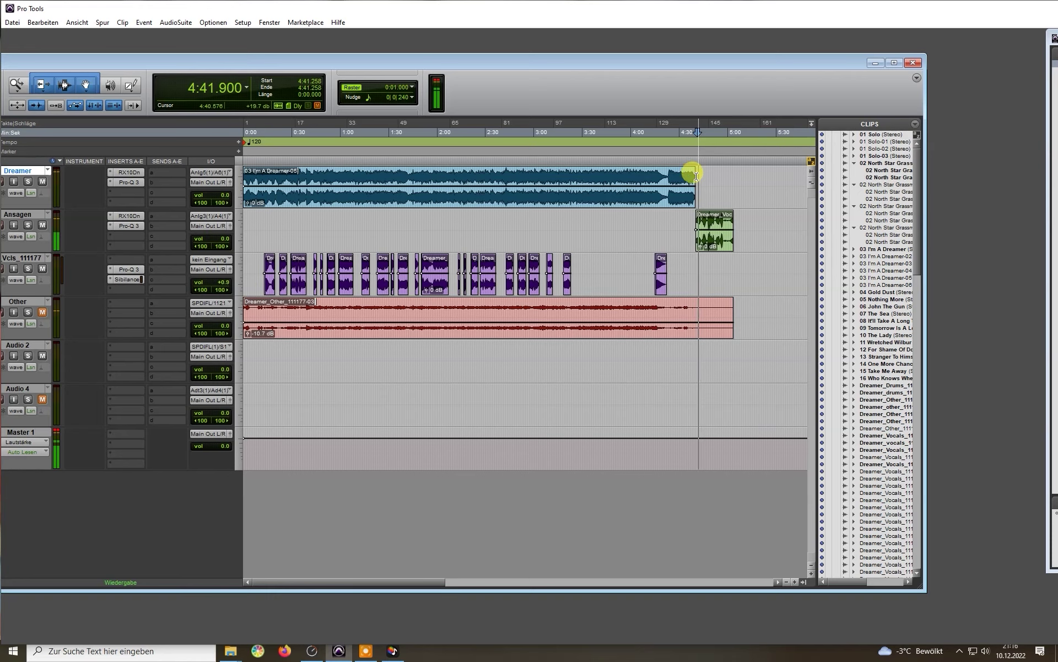
key(ctrl+bracketright)
key(ctrl+bracketright)
key(ctrl+bracketright)
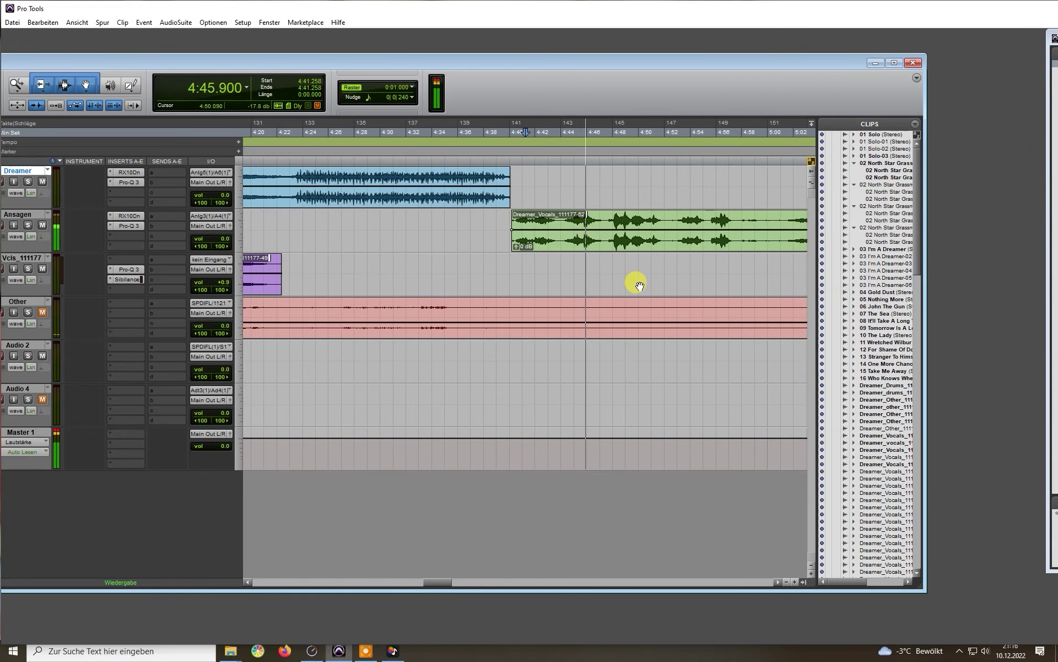
key(ctrl+bracketleft)
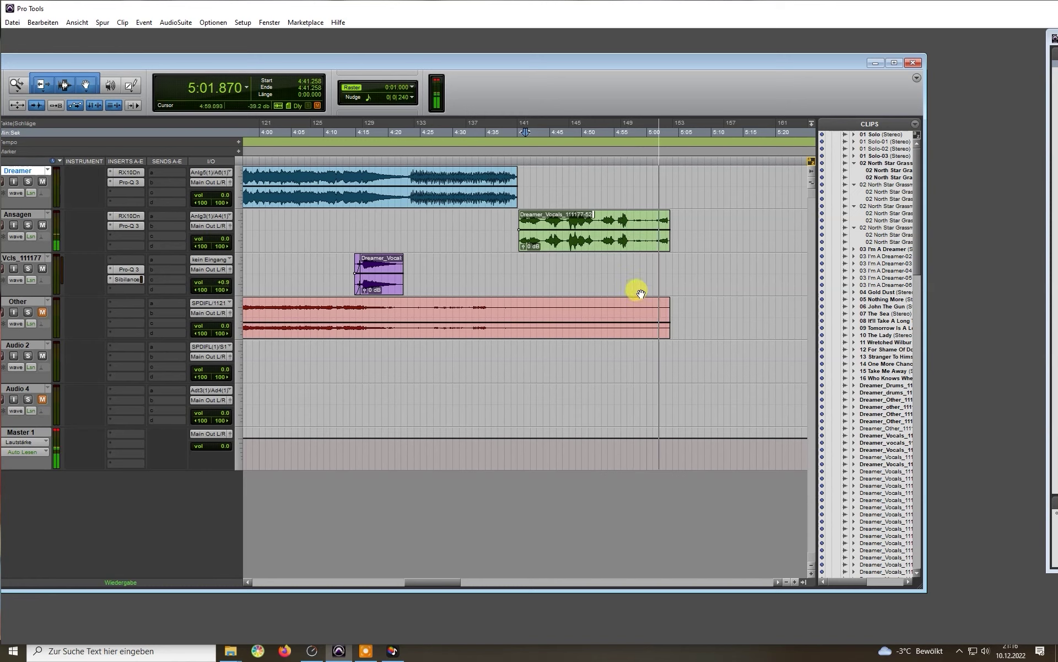
key(space)
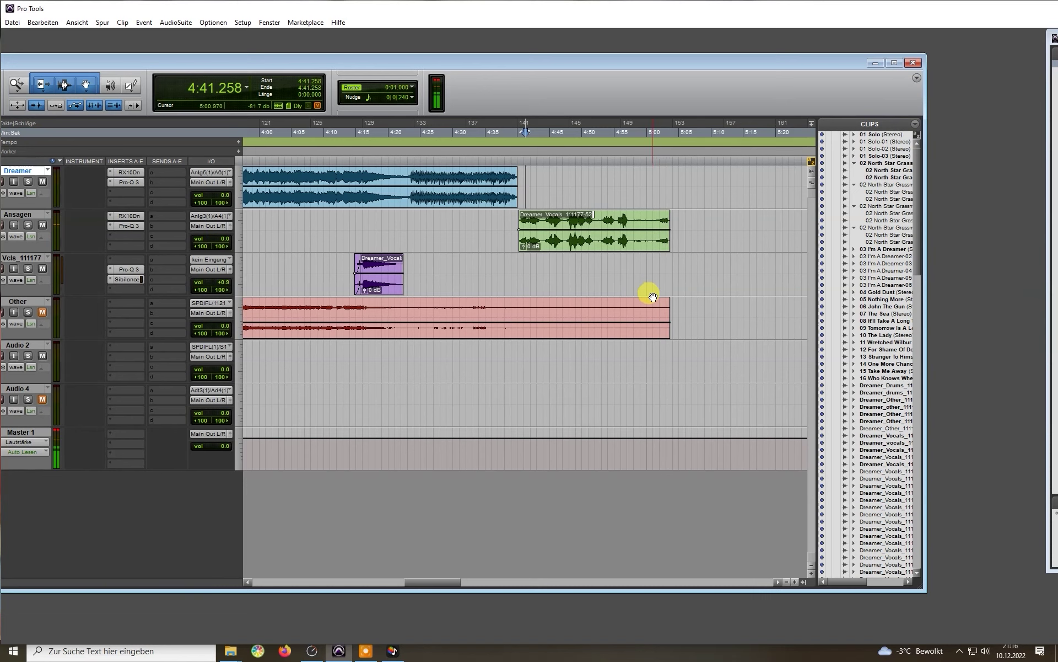
click(494, 224)
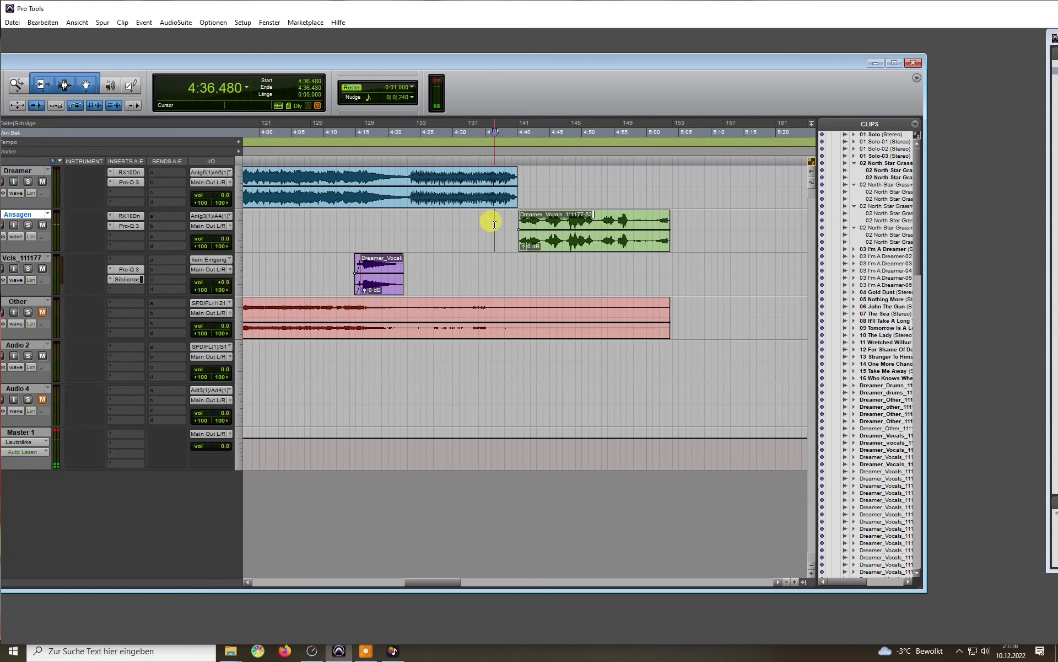
scroll(494, 225, down, 6)
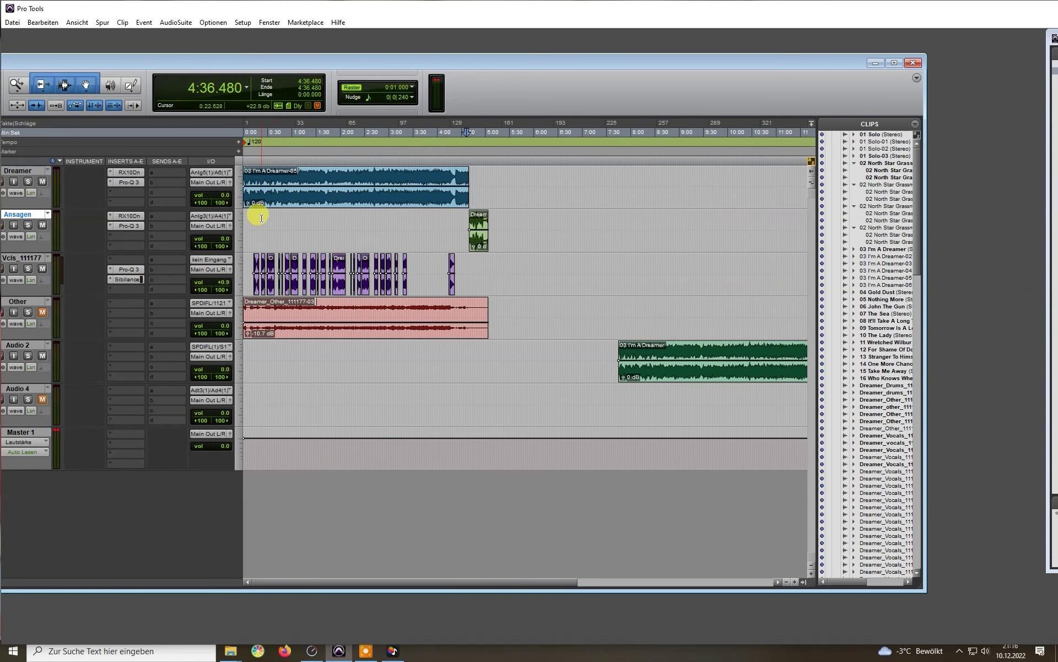
click(653, 312)
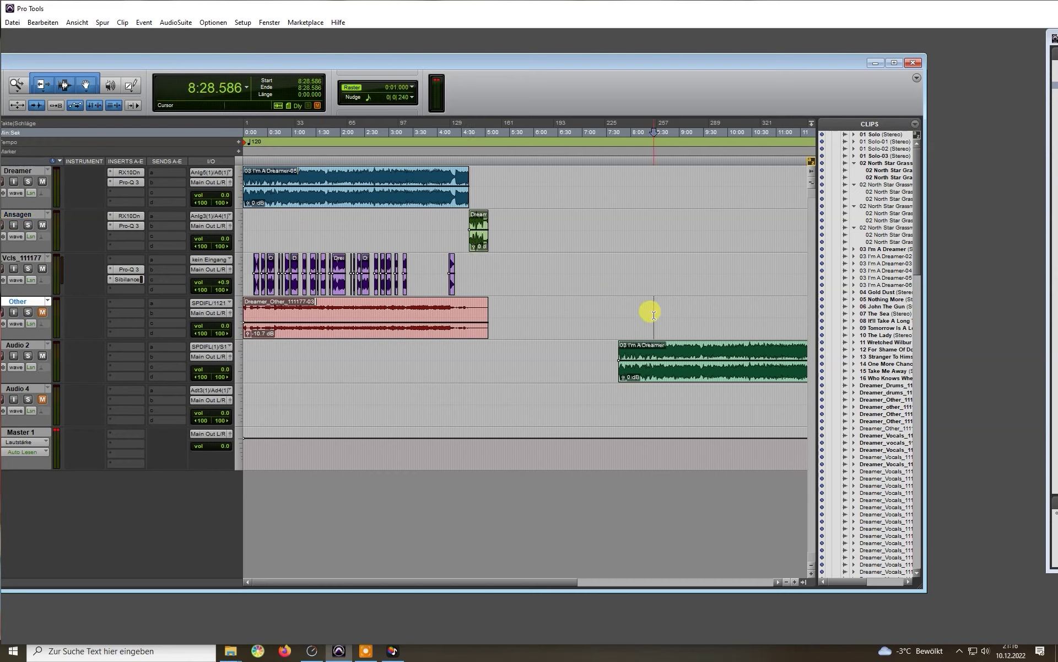
key(space)
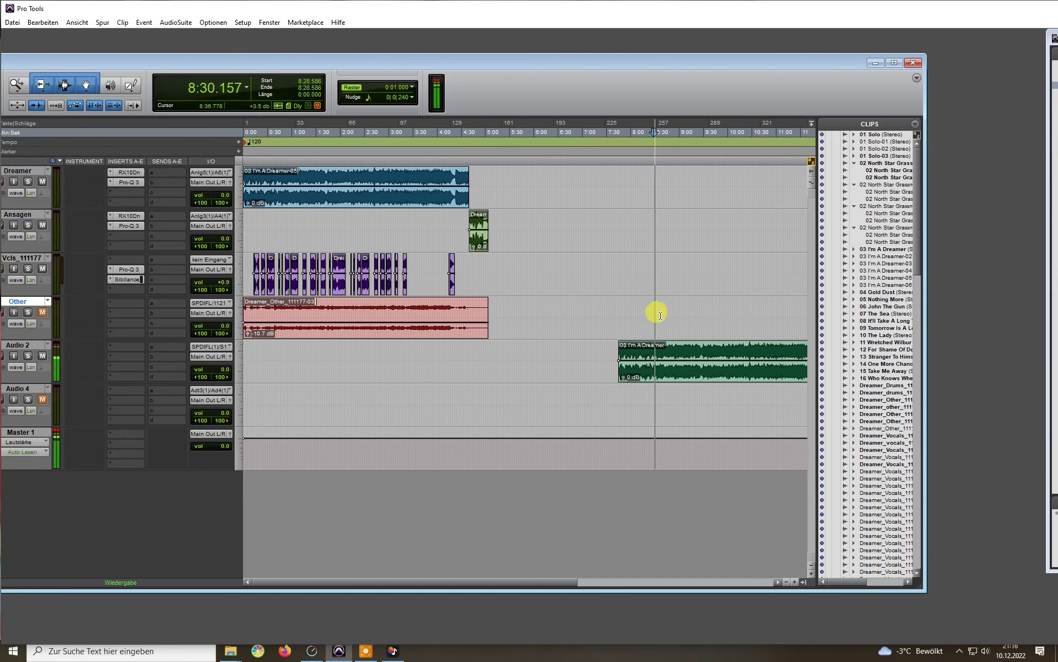
click(302, 219)
scroll(306, 223, down, 1)
scroll(343, 224, up, 4)
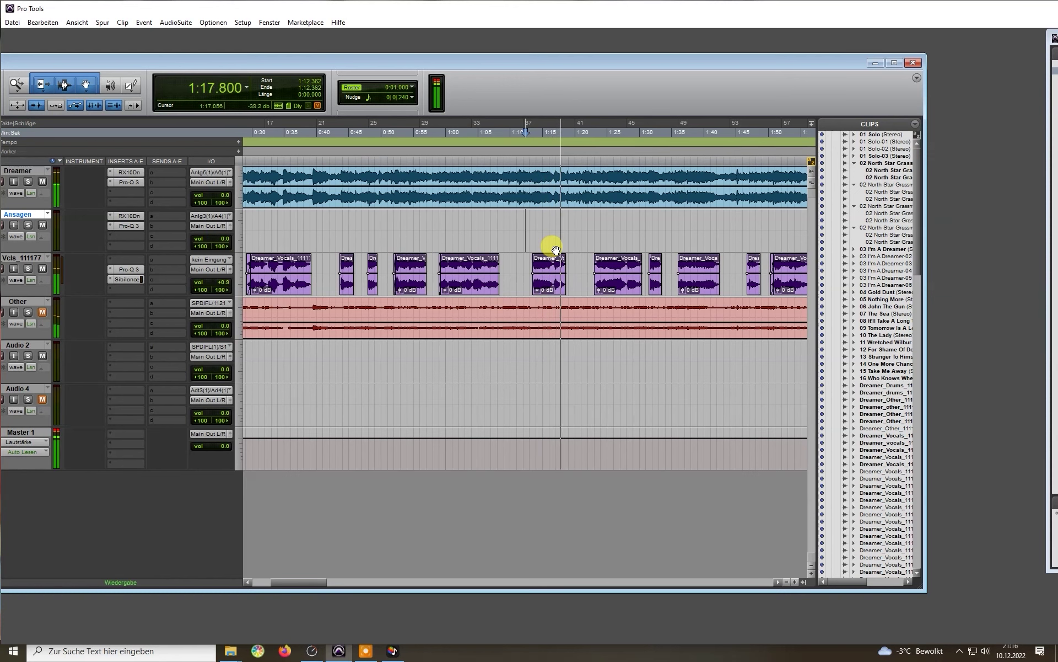
scroll(601, 241, down, 1)
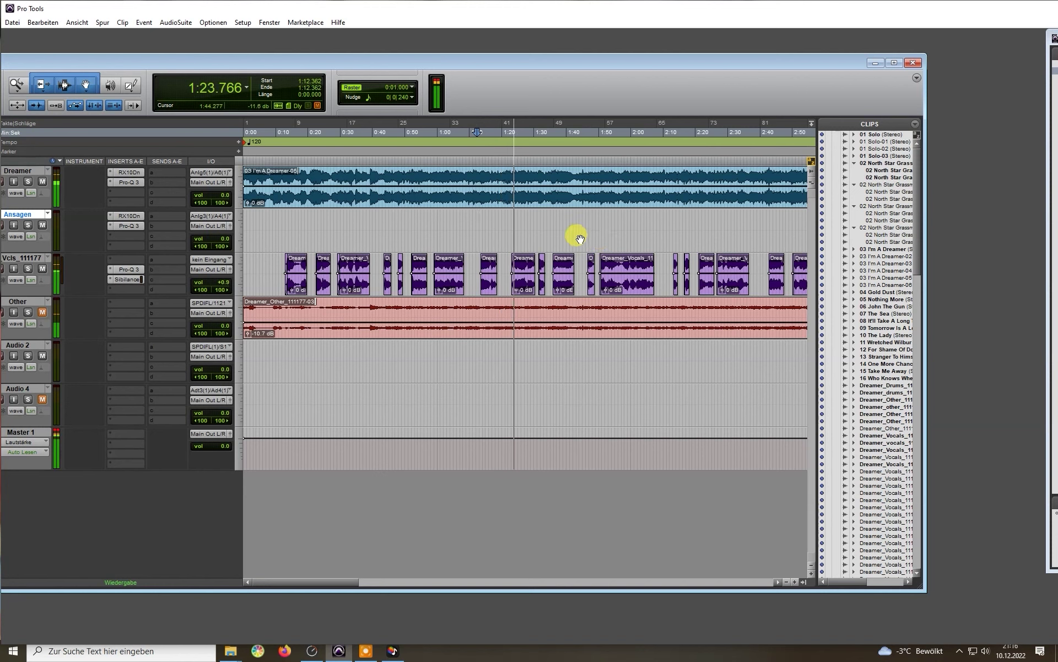
scroll(618, 242, down, 3)
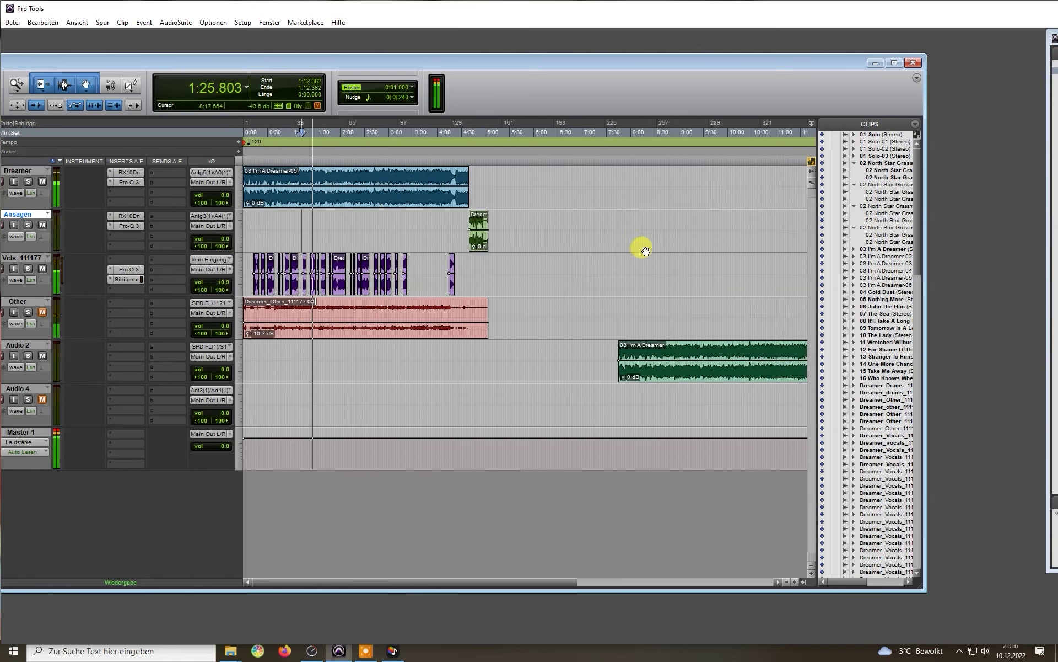
click(461, 309)
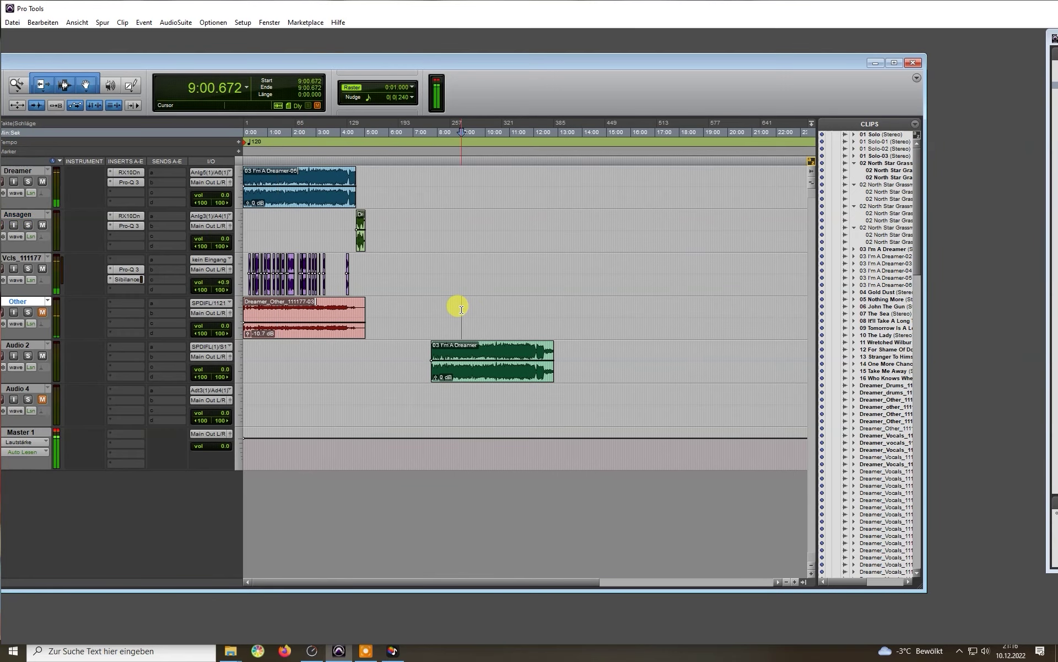
scroll(501, 316, up, 5)
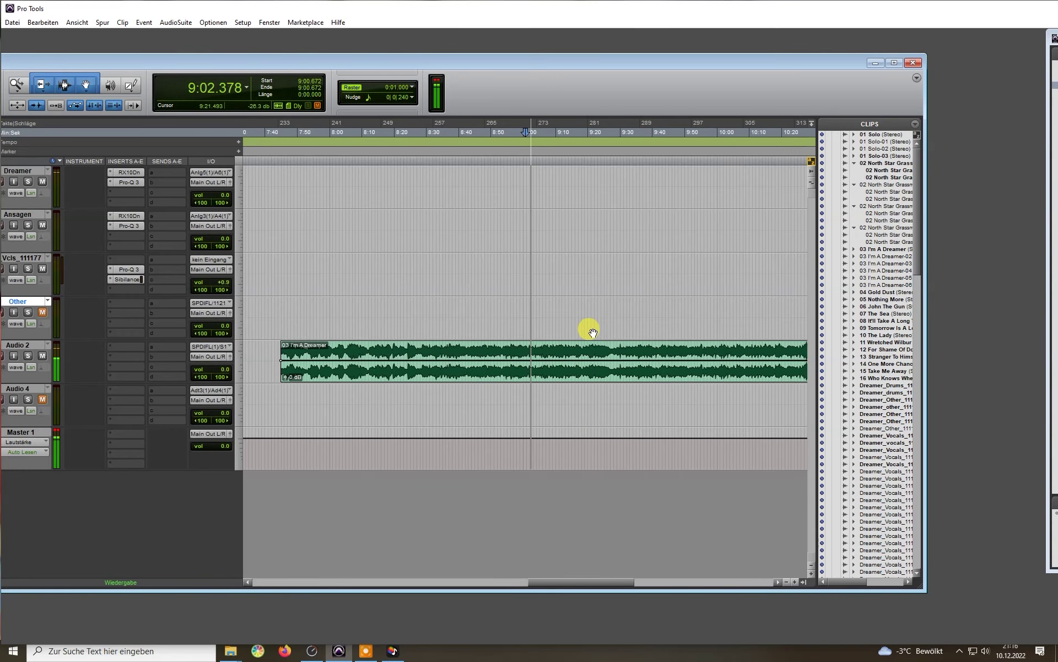
scroll(570, 329, down, 1)
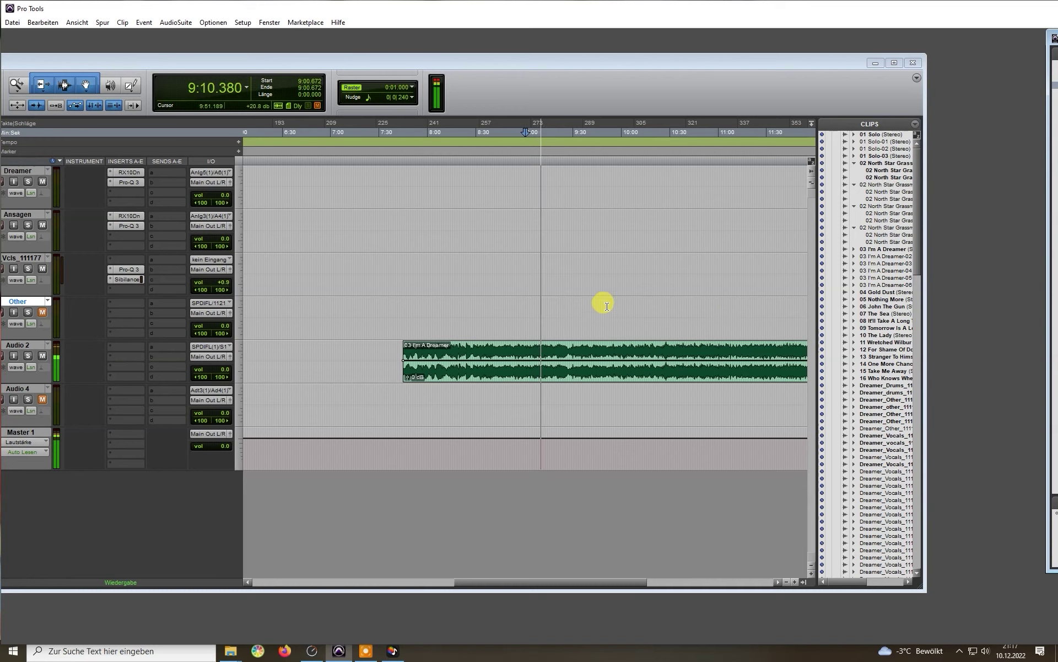
key(space)
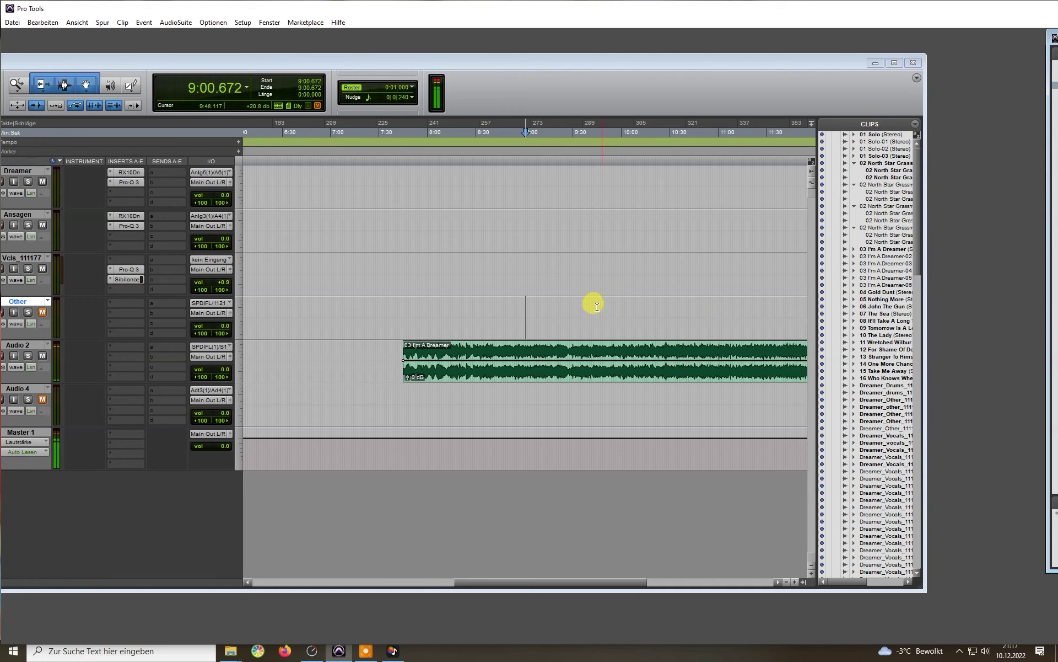
click(466, 260)
key(ctrl+bracketleft)
key(ctrl+bracketleft)
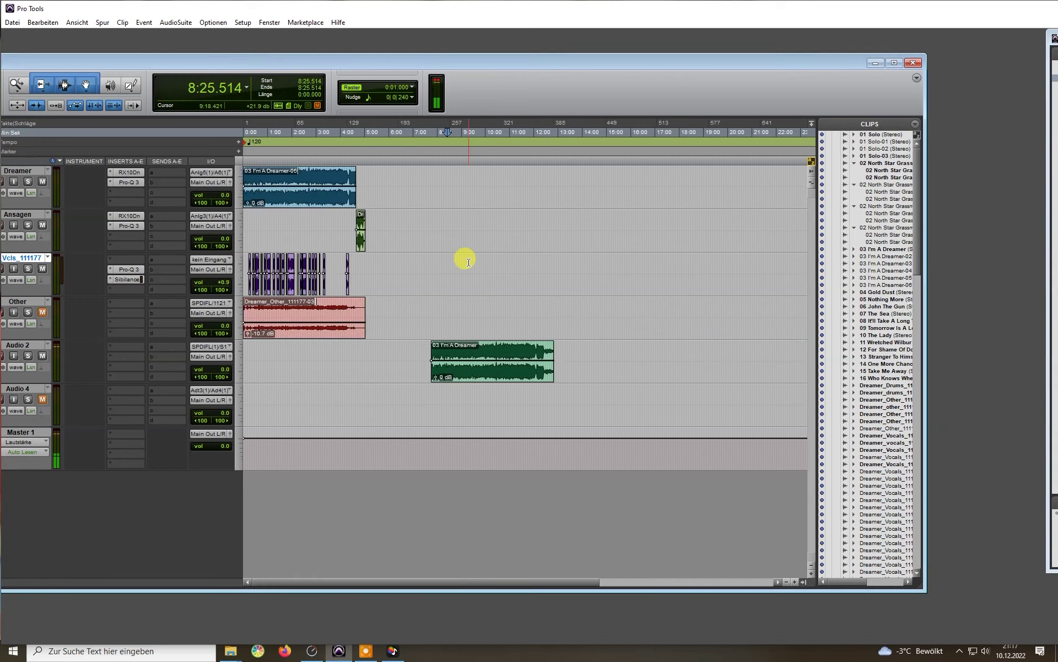
- Zoom to the first three minutes, select the SI_Vcls_111177 and Other tracks, and open Splitter Studio over the session
click(251, 218)
key(ctrl+bracketright)
key(ctrl+bracketright)
key(ctrl+bracketright)
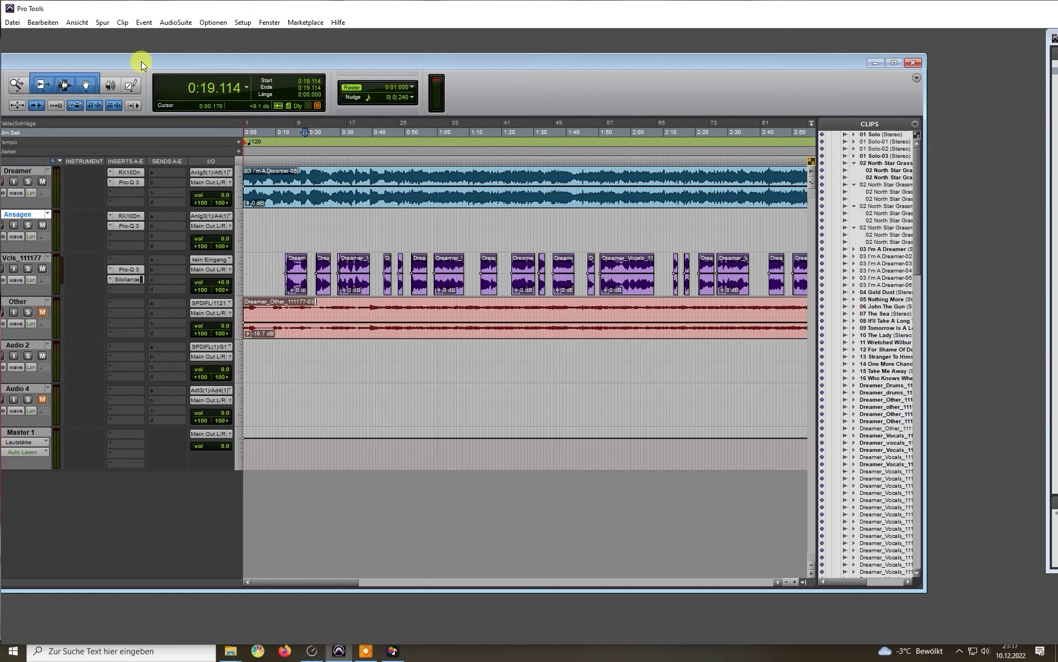
drag(138, 67, 176, 40)
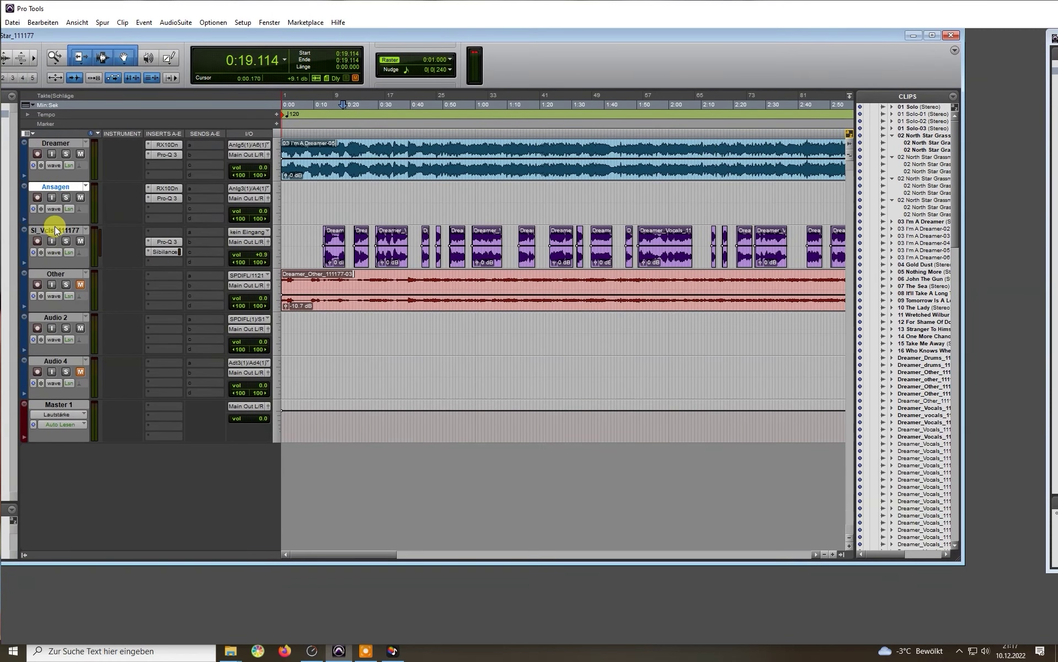
click(56, 230)
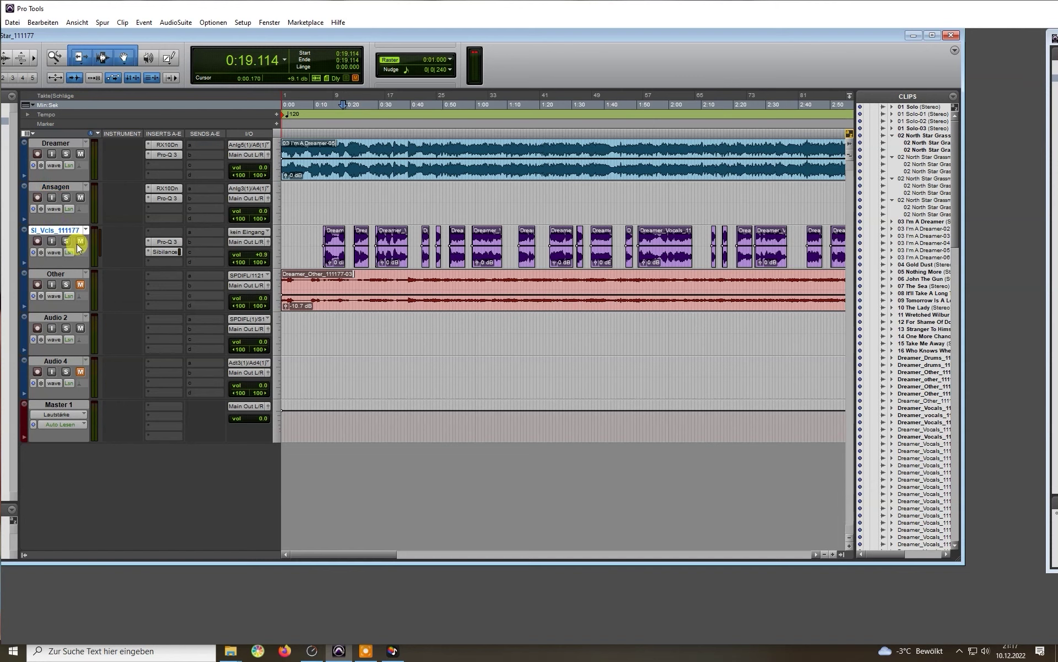
click(66, 275)
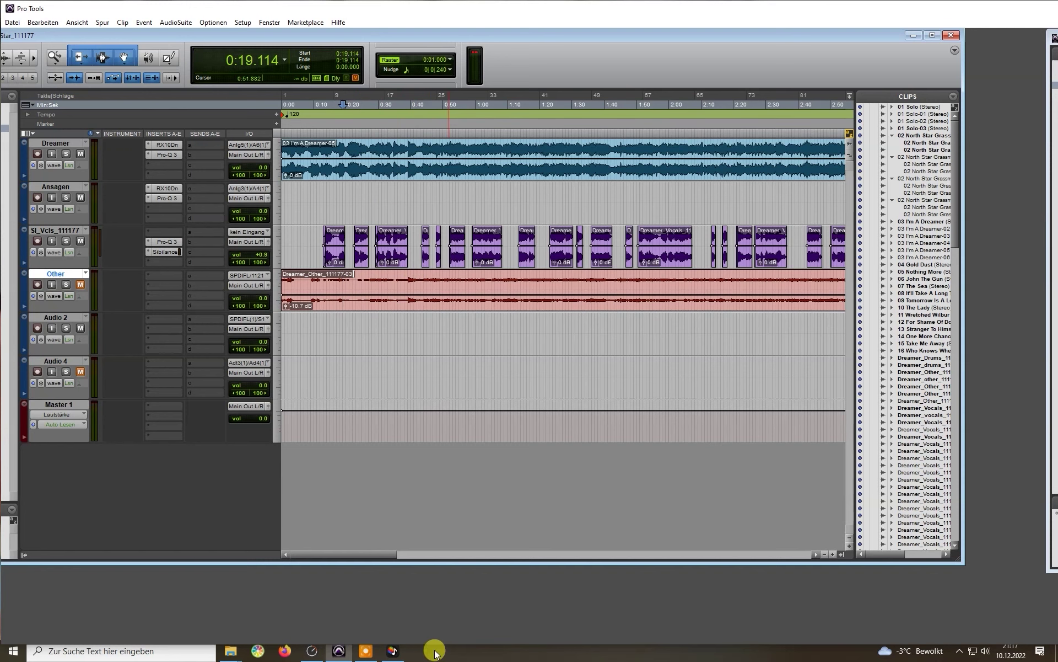
click(394, 652)
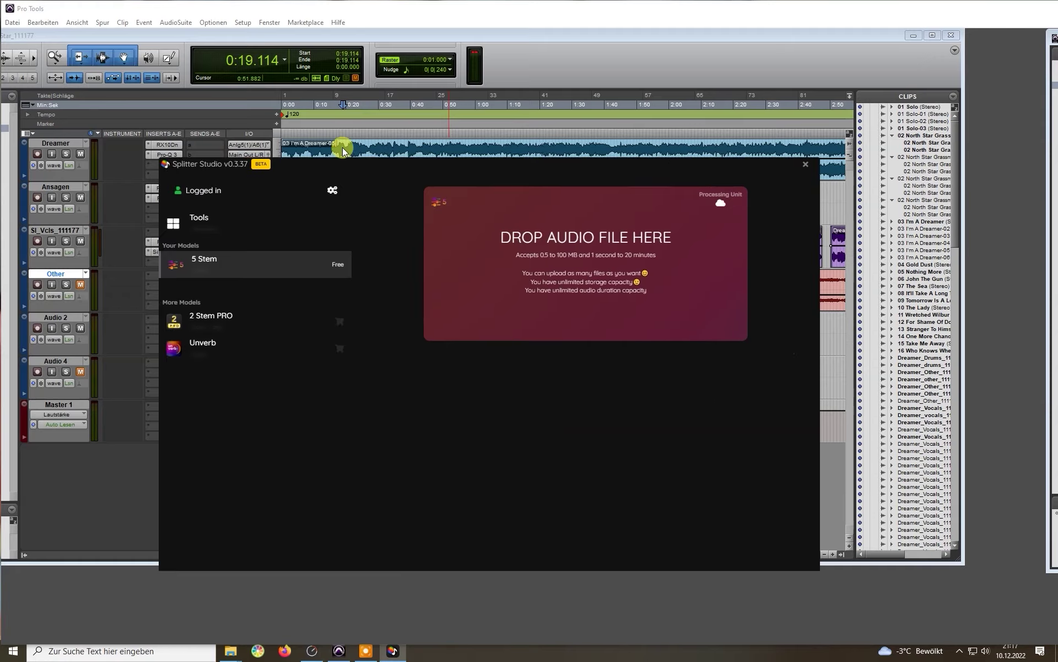
drag(364, 166, 337, 140)
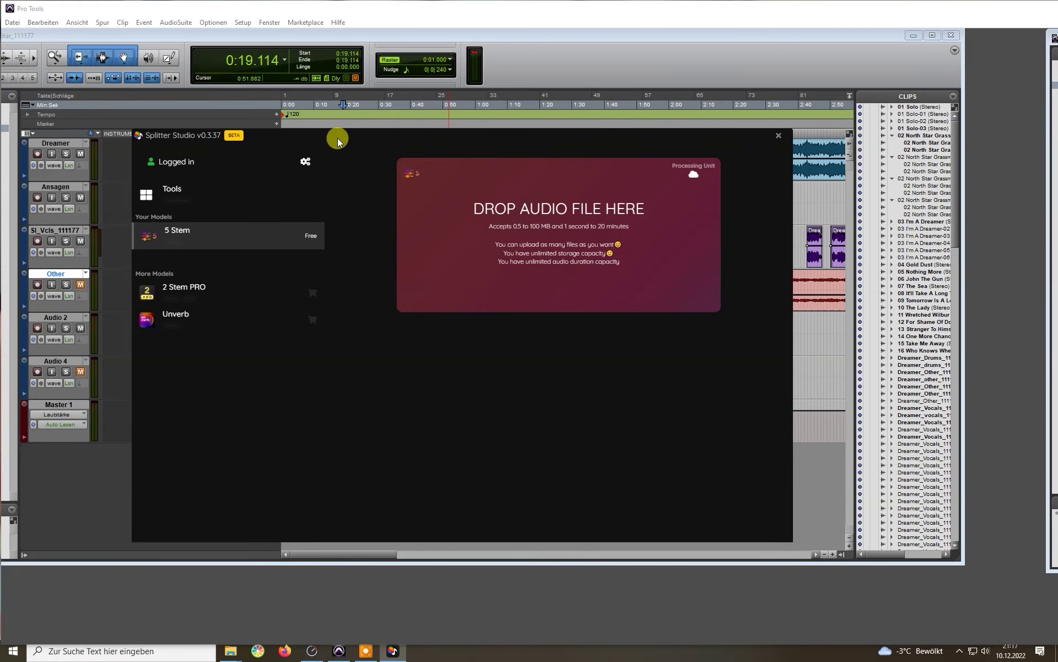
- Search Windows for 'Im a dreamer' and open the project's Bounced Files folder
click(188, 652)
text(Im)
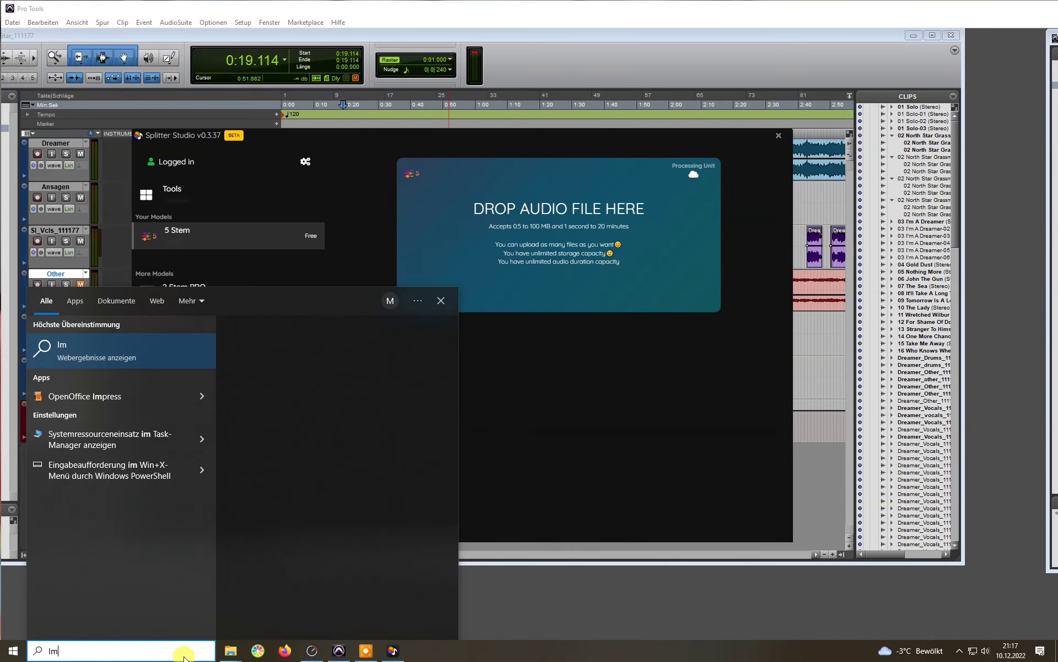
text( a dreamer)
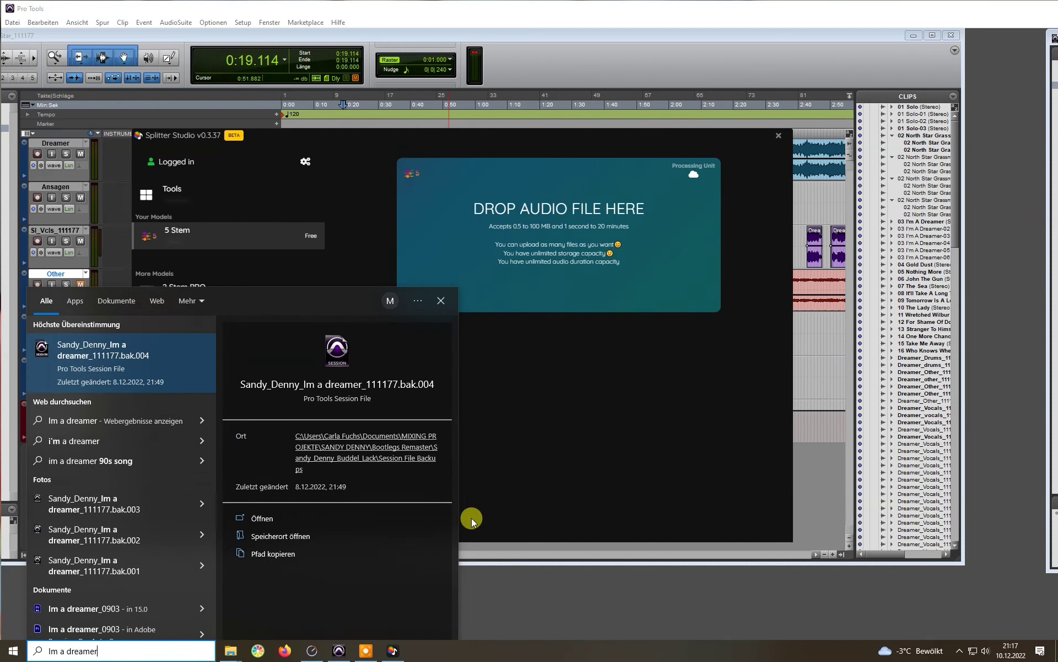
scroll(116, 595, down, 1)
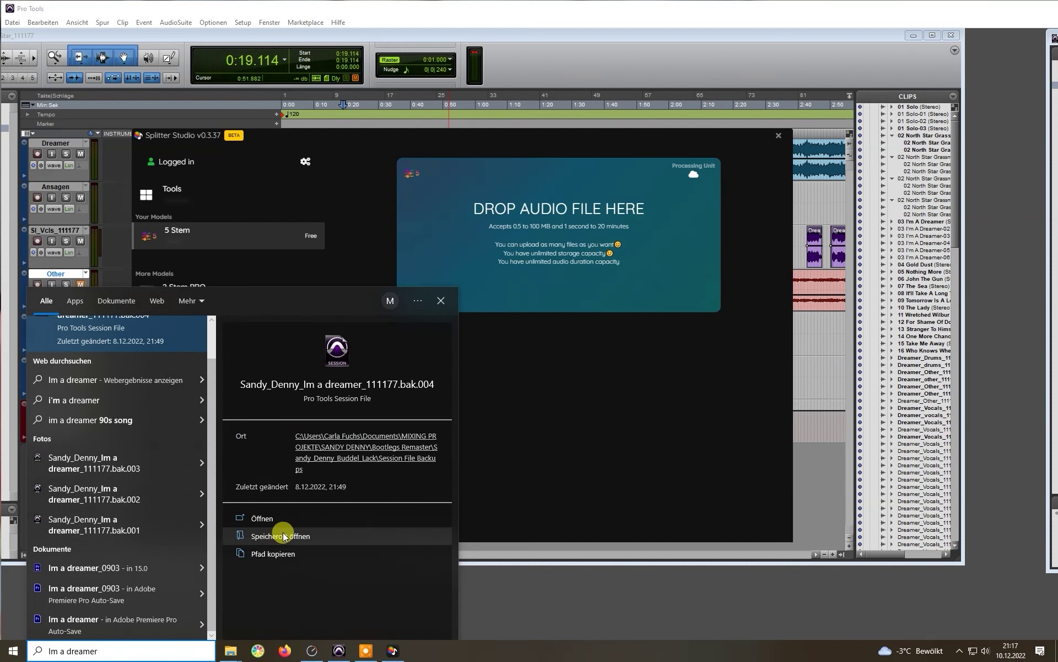
click(306, 536)
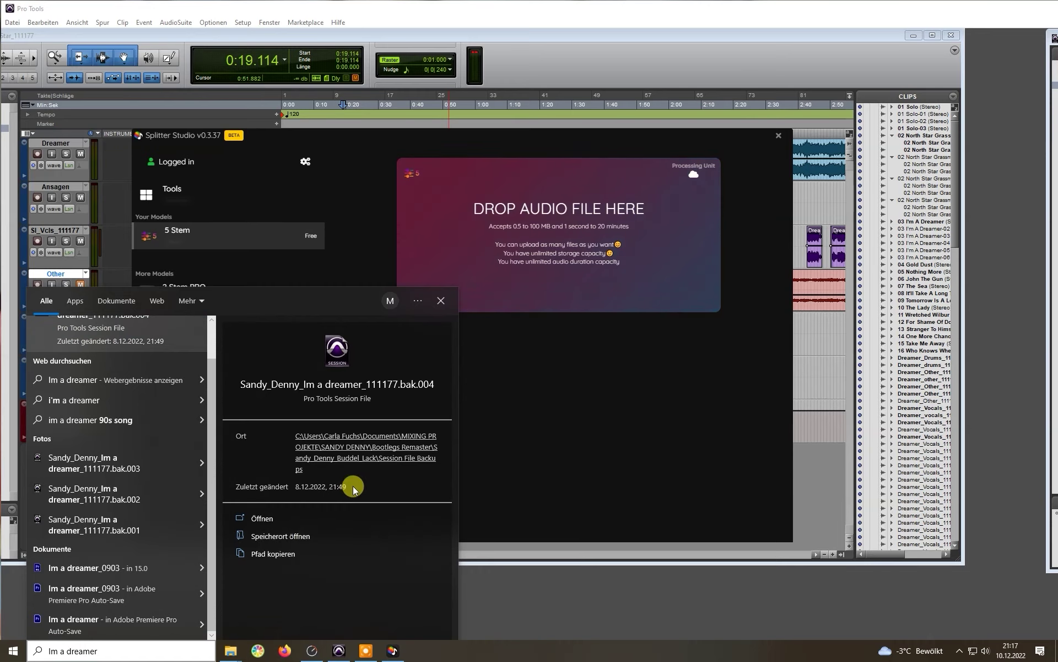
click(606, 250)
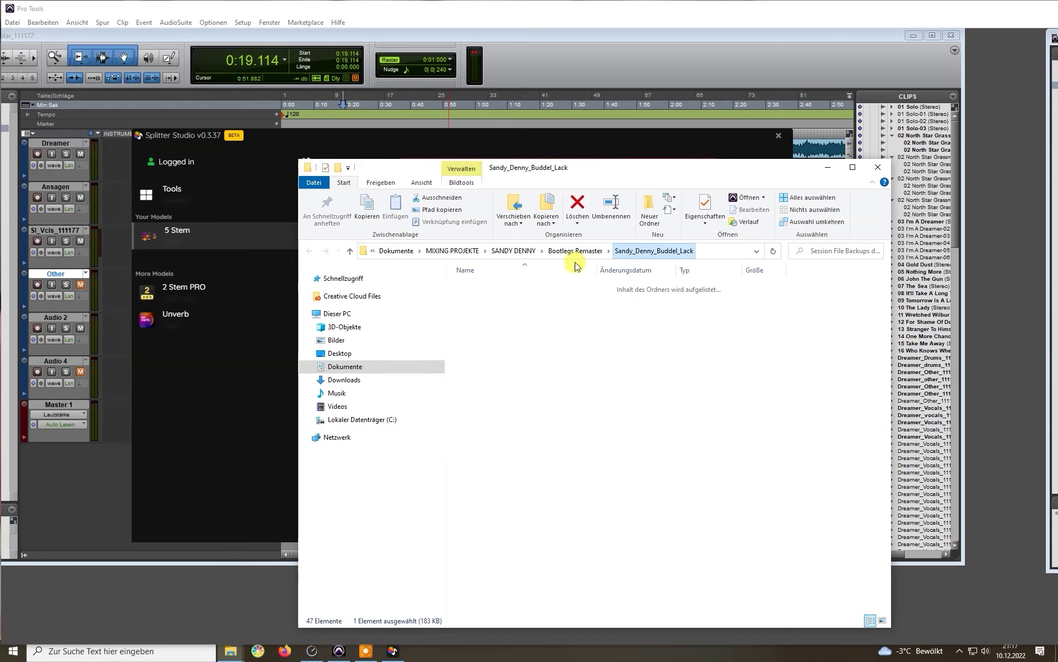
double_click(511, 297)
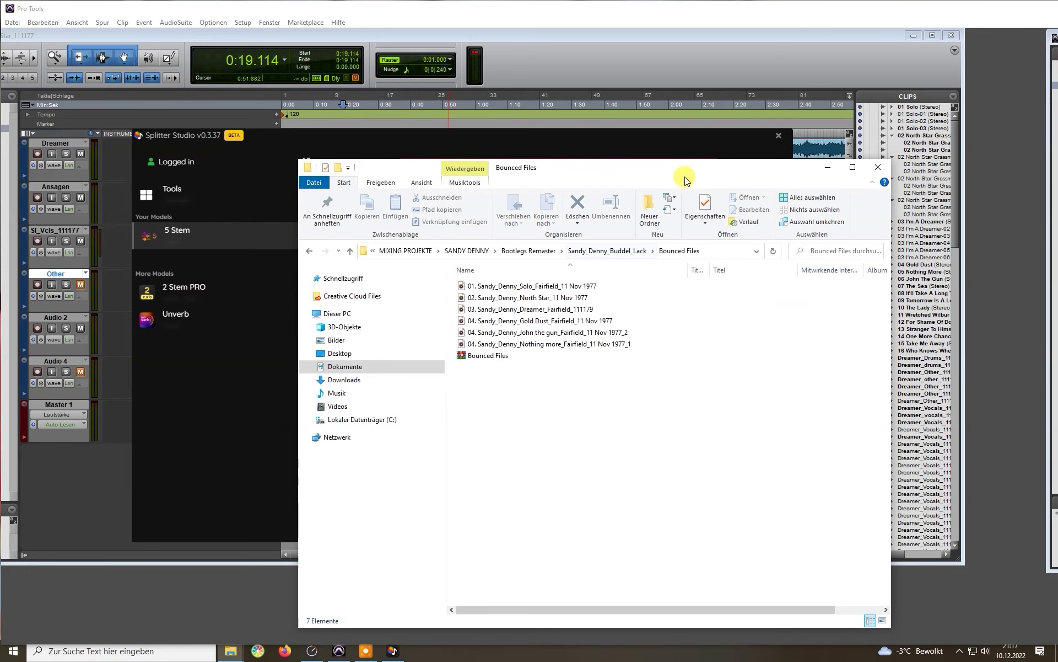
- Drop the first bounced track into Splitter Studio, close the file browser, and move Splitter aside
drag(653, 180, 380, 358)
drag(242, 466, 629, 235)
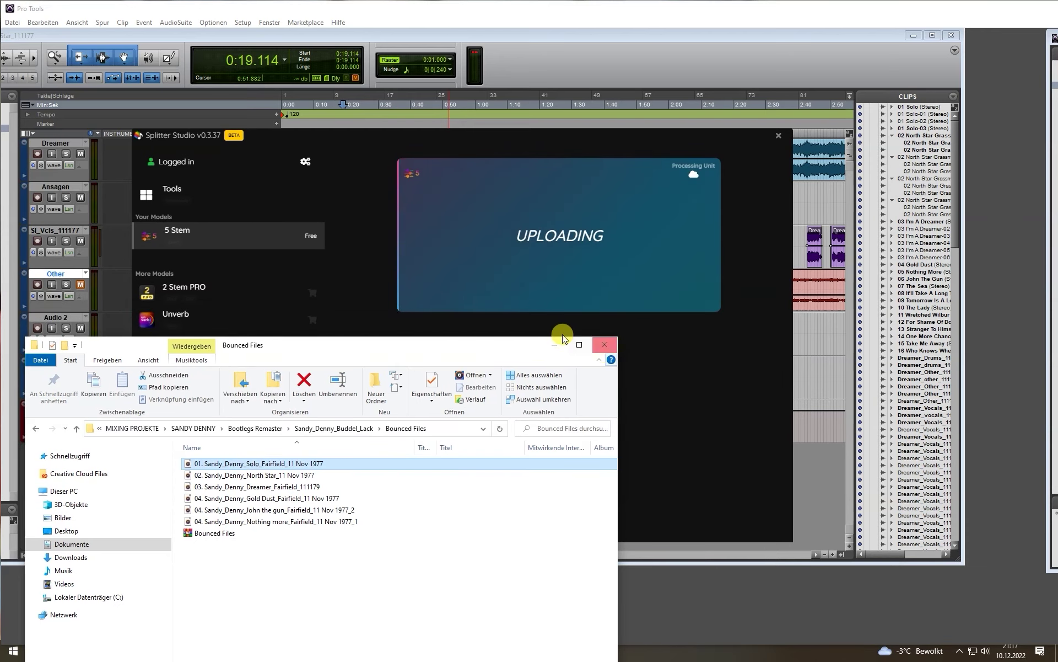
click(605, 345)
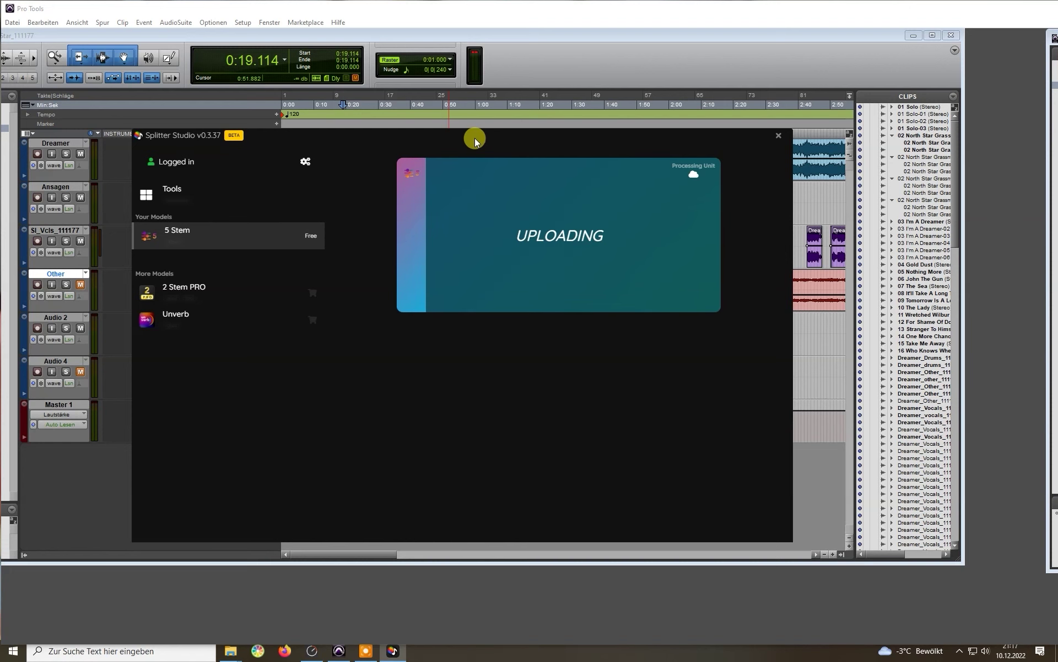
drag(475, 138, 1057, 177)
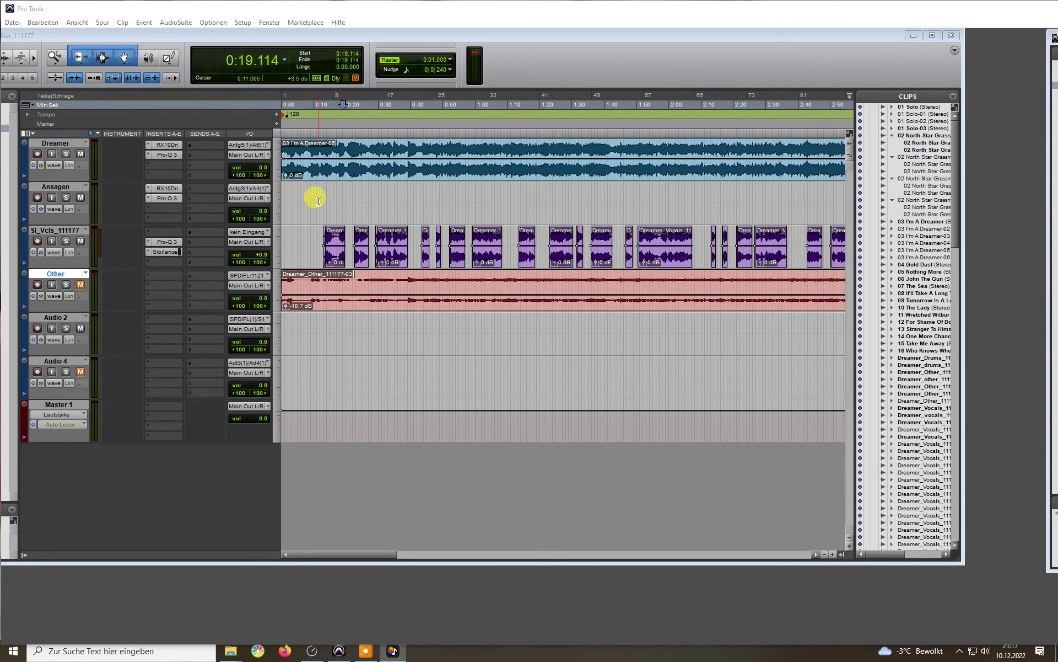
- Solo SI_Vcls_111177 and listen from 0:13.312, then set the play start to 0:08.874
click(324, 195)
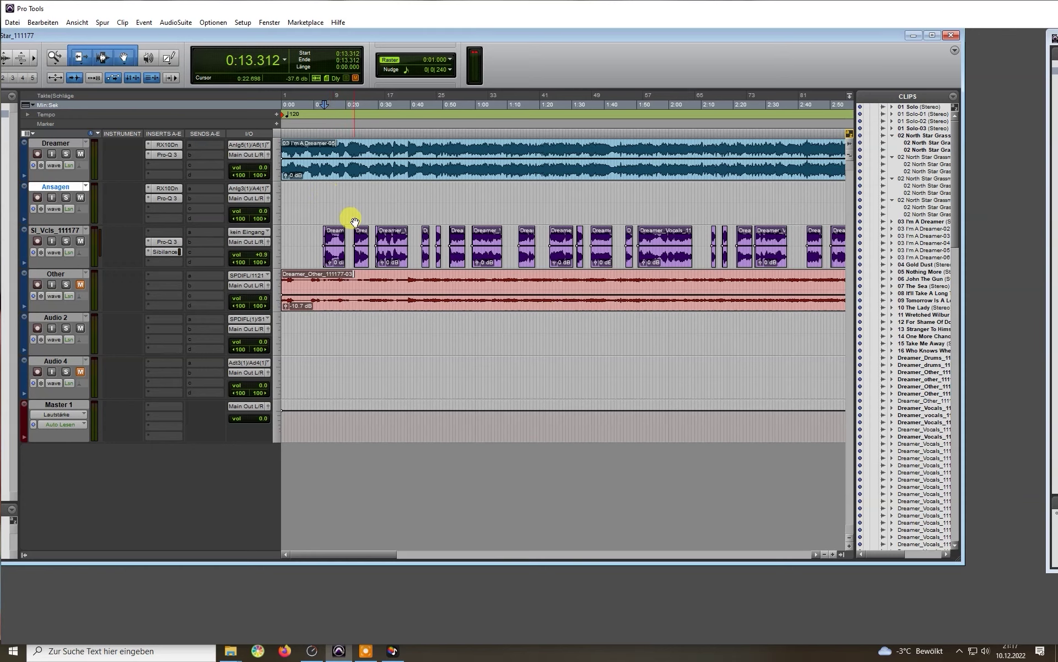
key(t)
key(t)
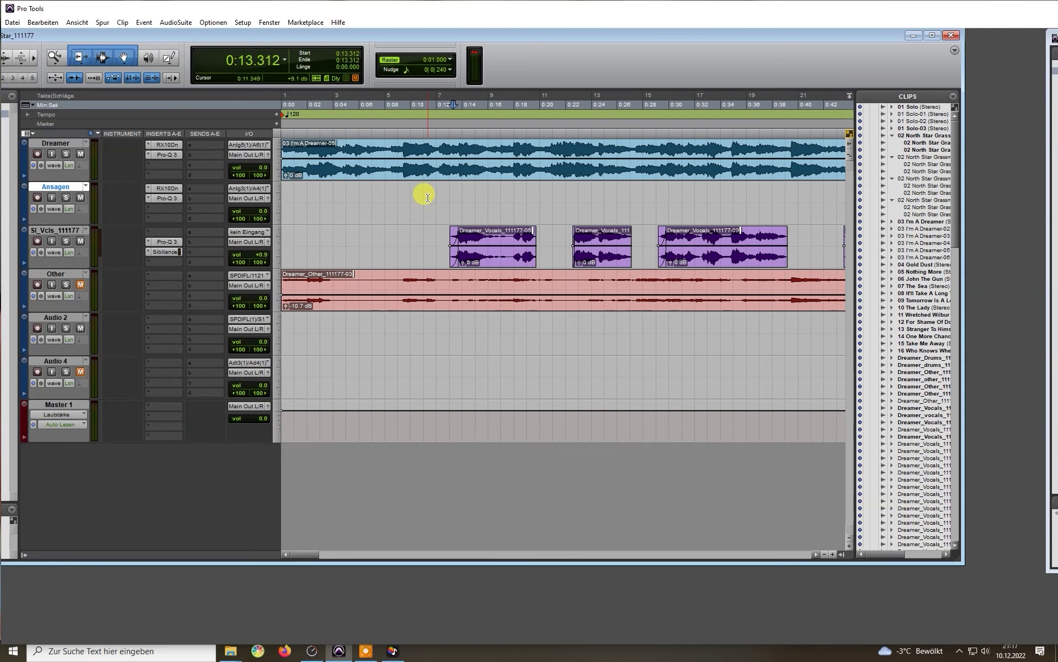
click(67, 241)
key(space)
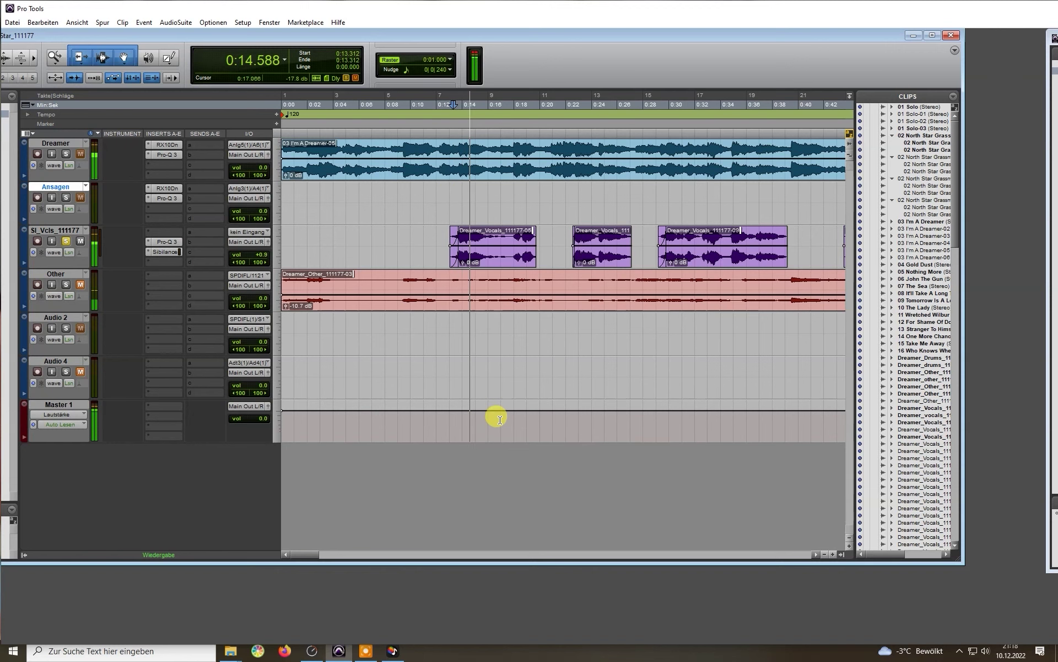
key(r)
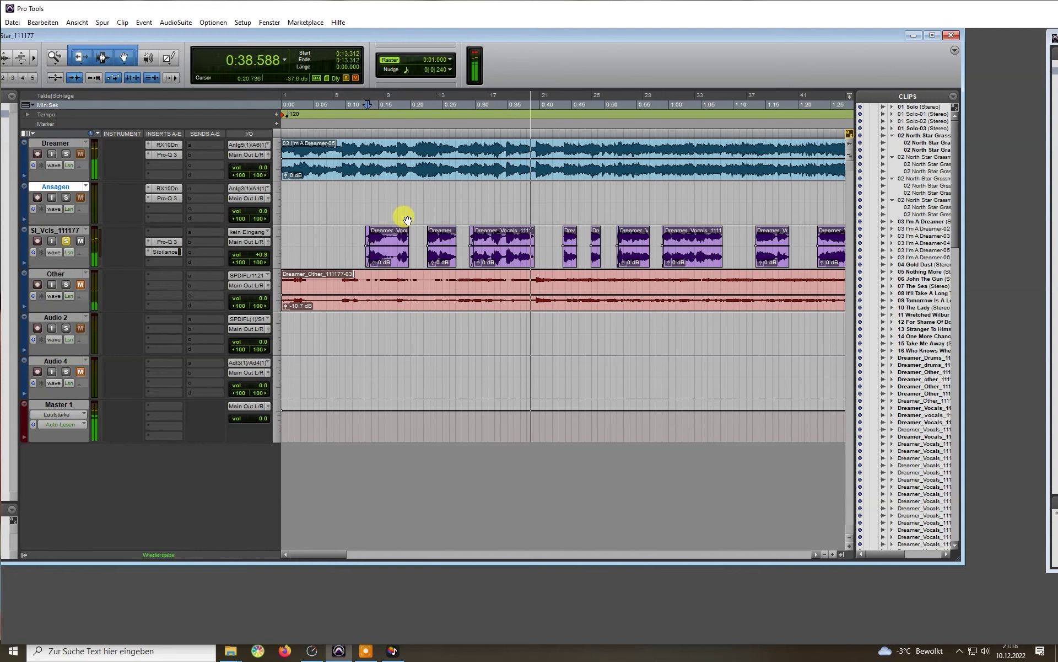
key(space)
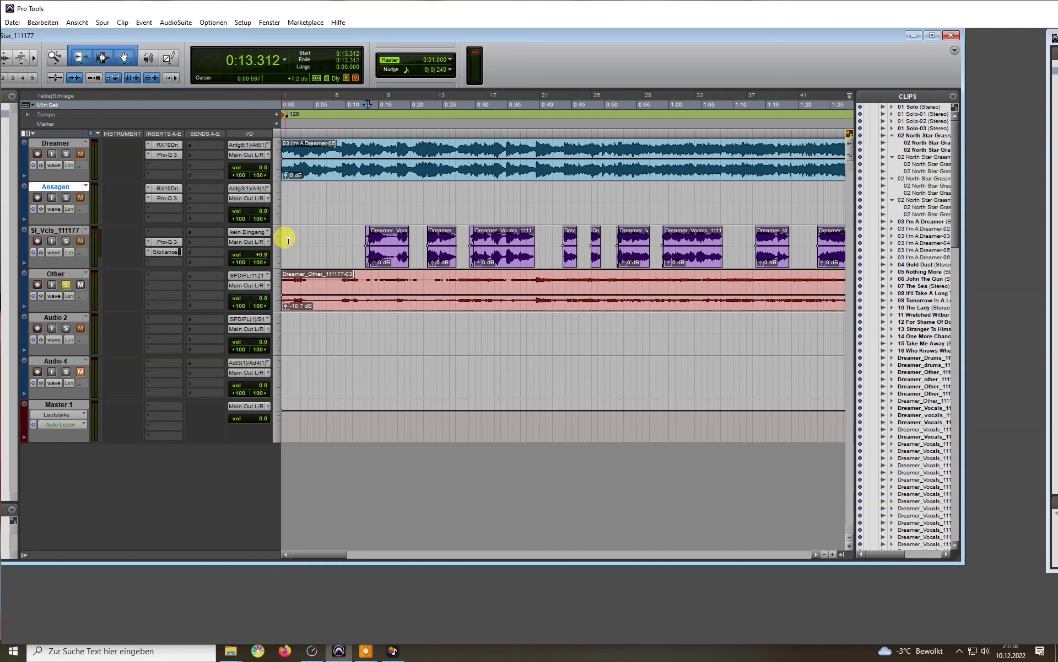
click(338, 237)
- Play from 0:08.874, then move the playhead to 0:38.912 on the Other clip and play from there
key(space)
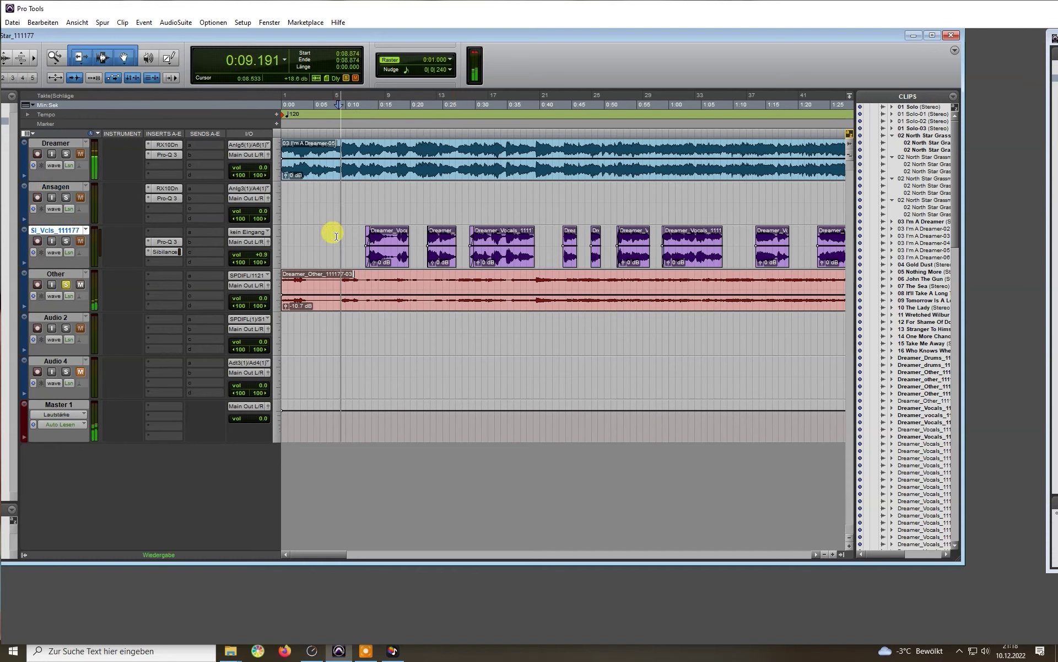
key(ctrl+bracketleft)
key(ctrl+bracketright)
key(ctrl+bracketright)
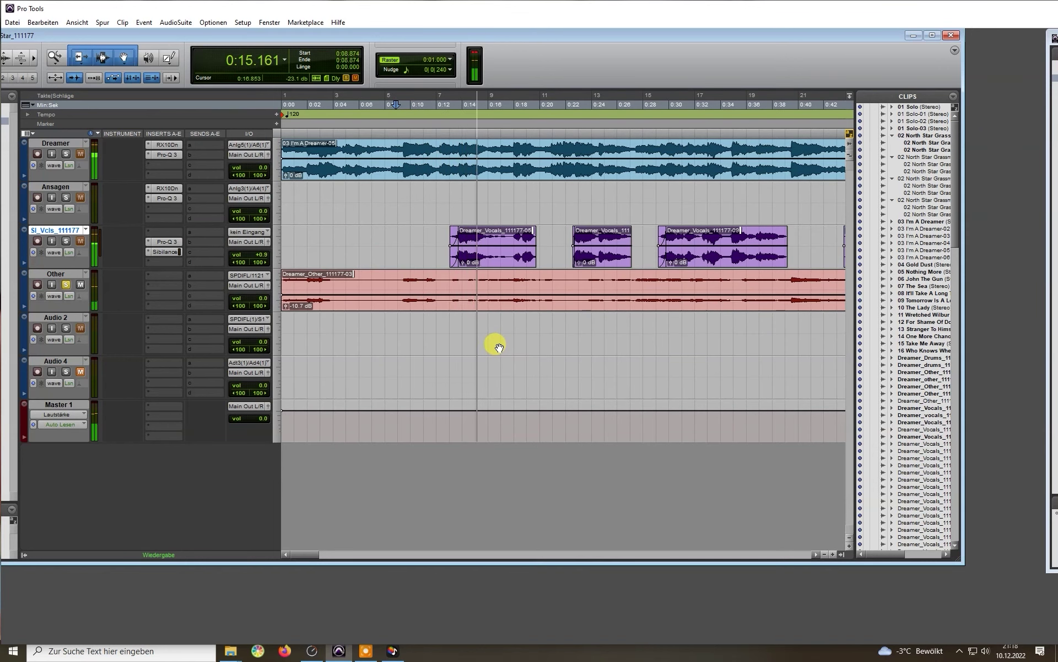
key(ctrl+bracketleft)
key(ctrl+bracketleft)
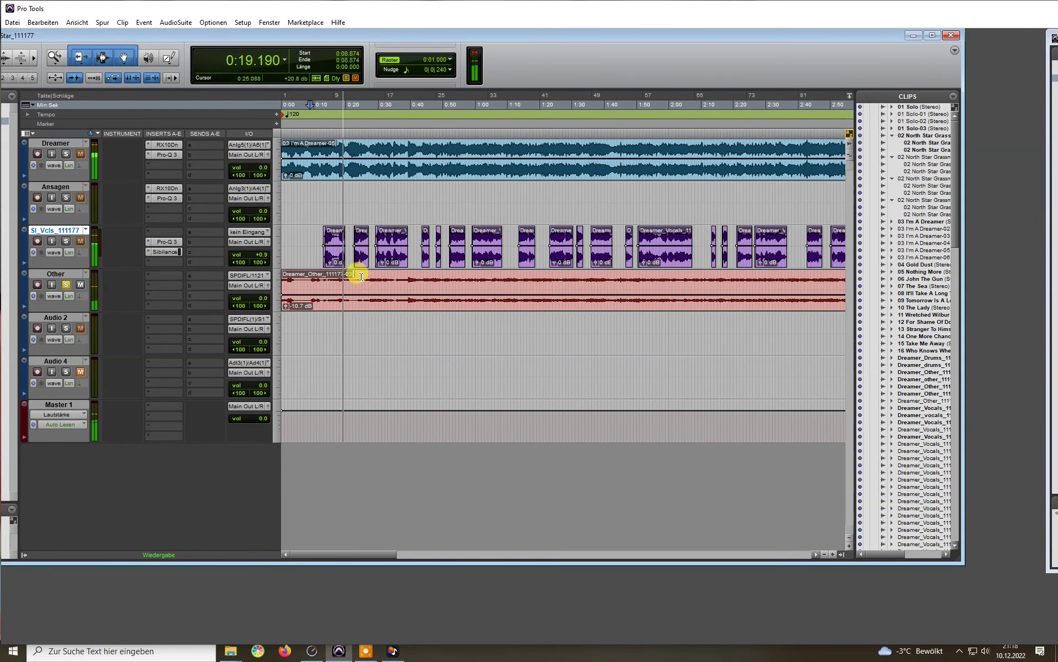
key(space)
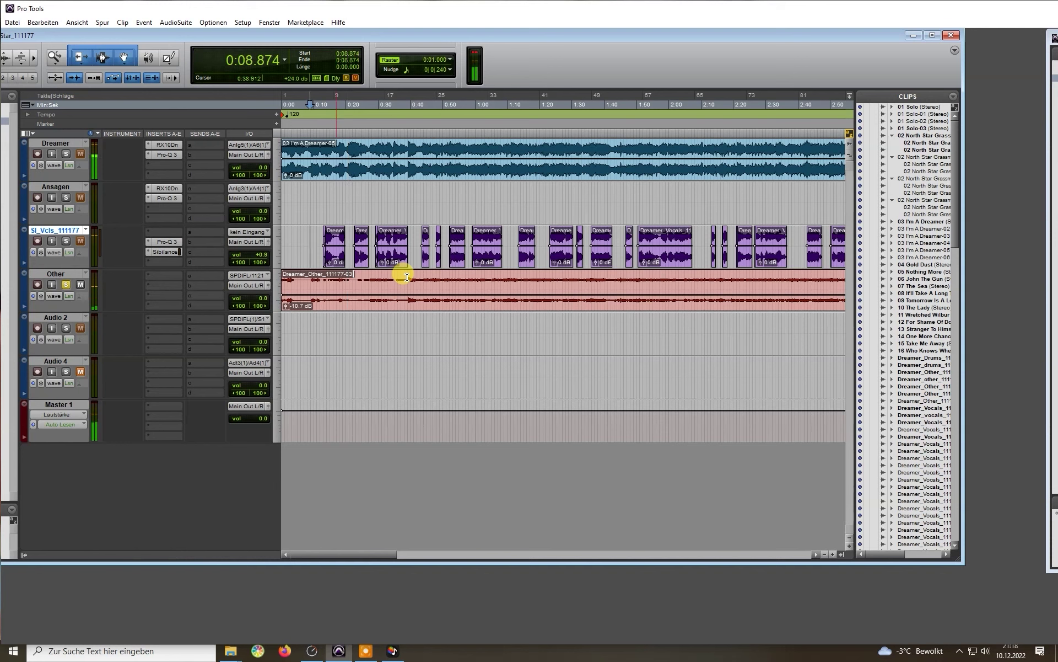
click(407, 277)
key(ctrl+bracketright)
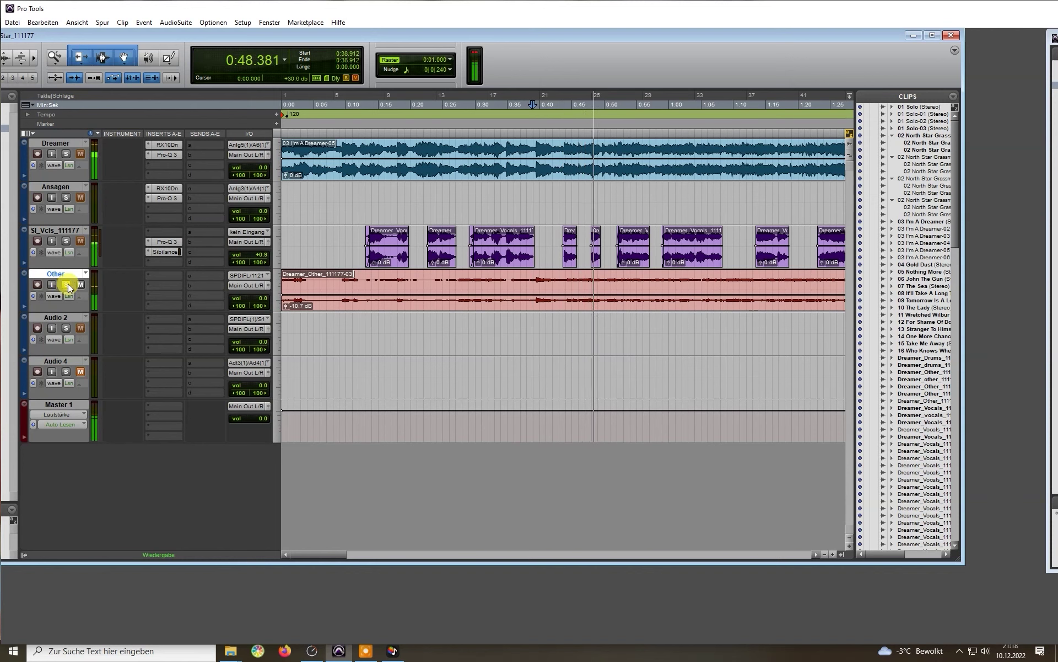
- Listen to SI_Vcls_111177 soloed, then unsolo it and play all tracks from 0:43.178 on Ansagen
click(66, 241)
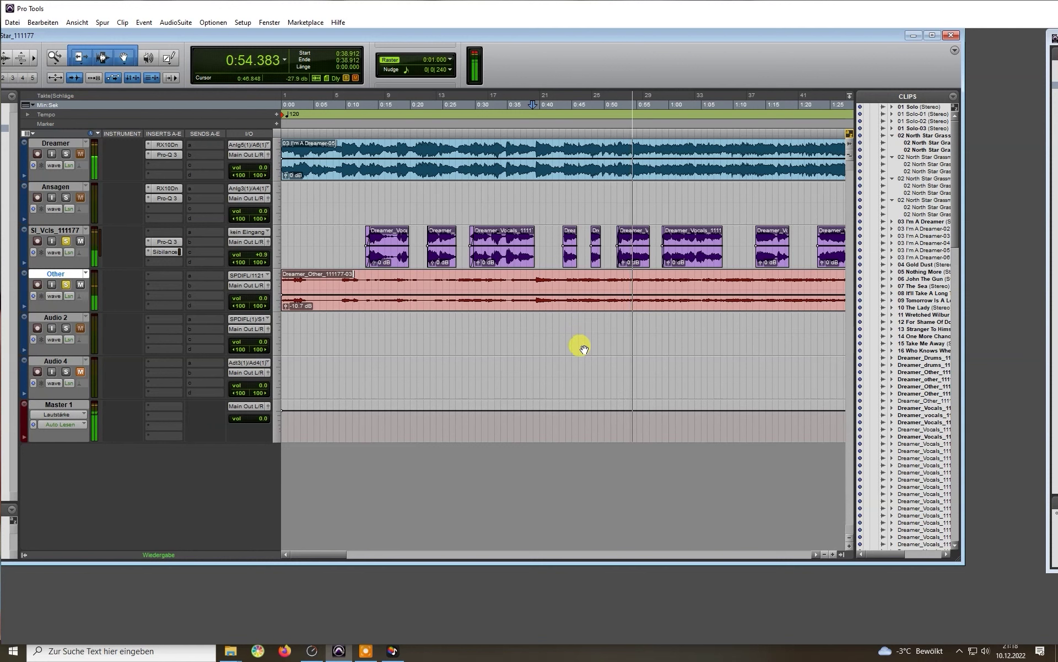
key(ctrl+[)
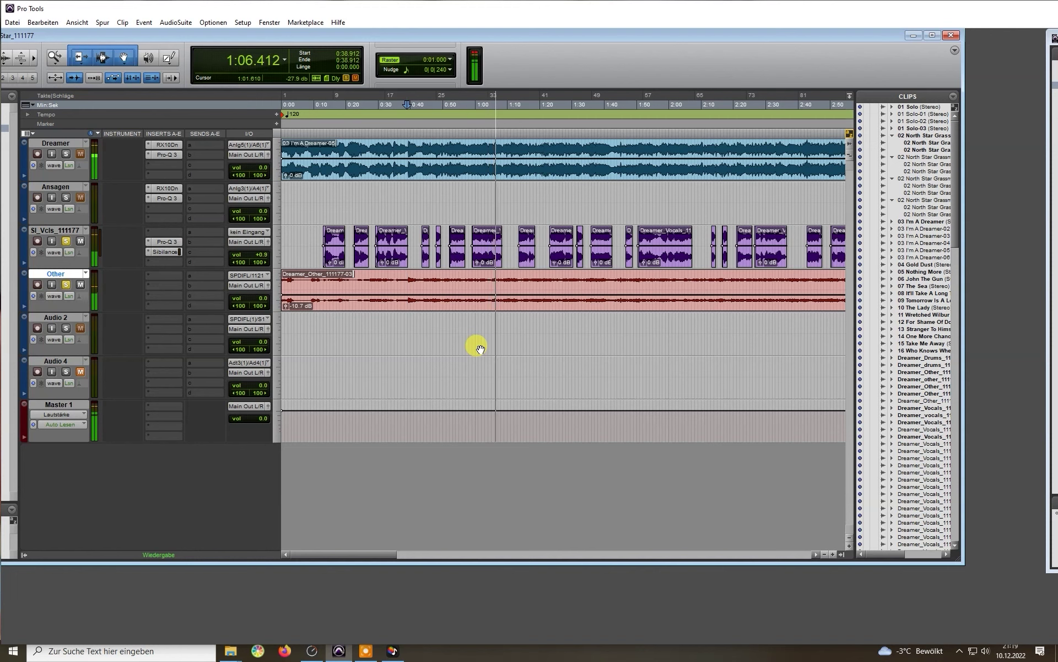
key(space)
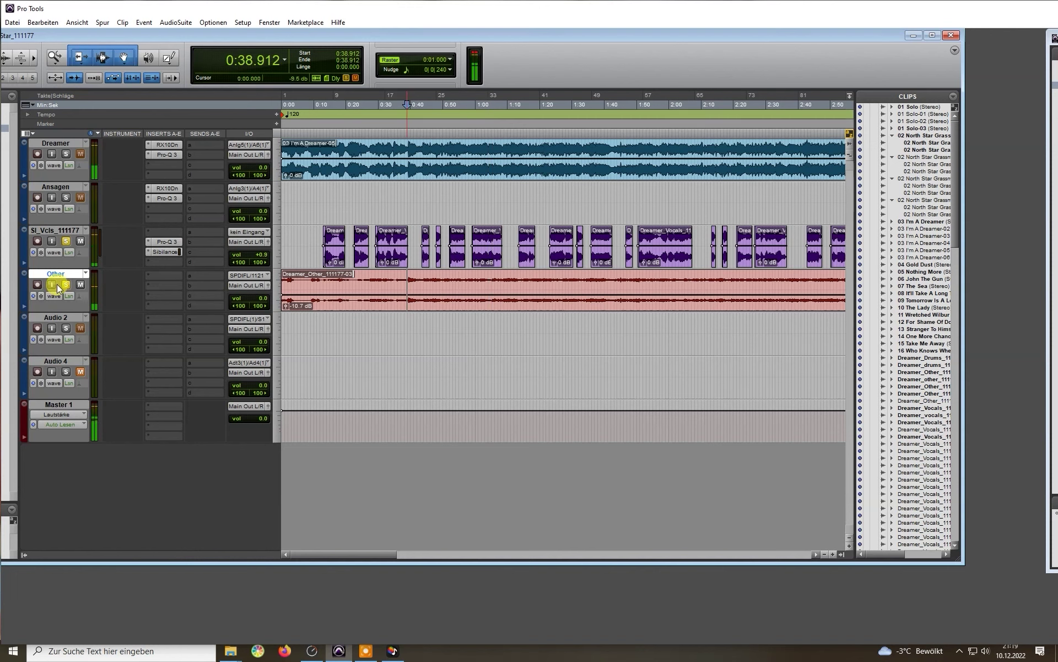
click(68, 239)
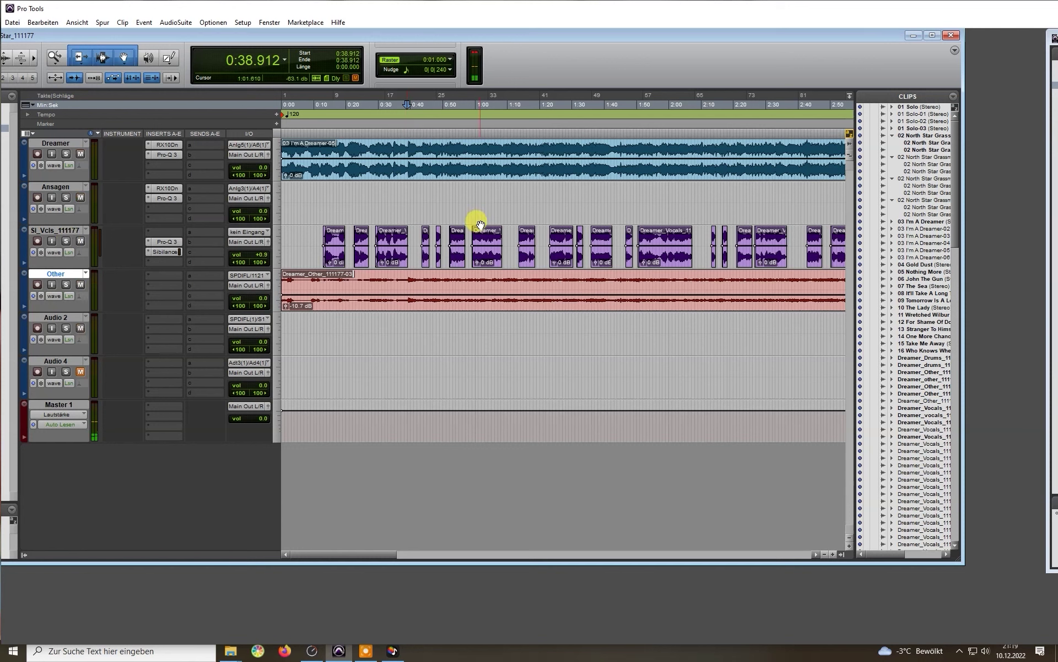
click(420, 191)
key(space)
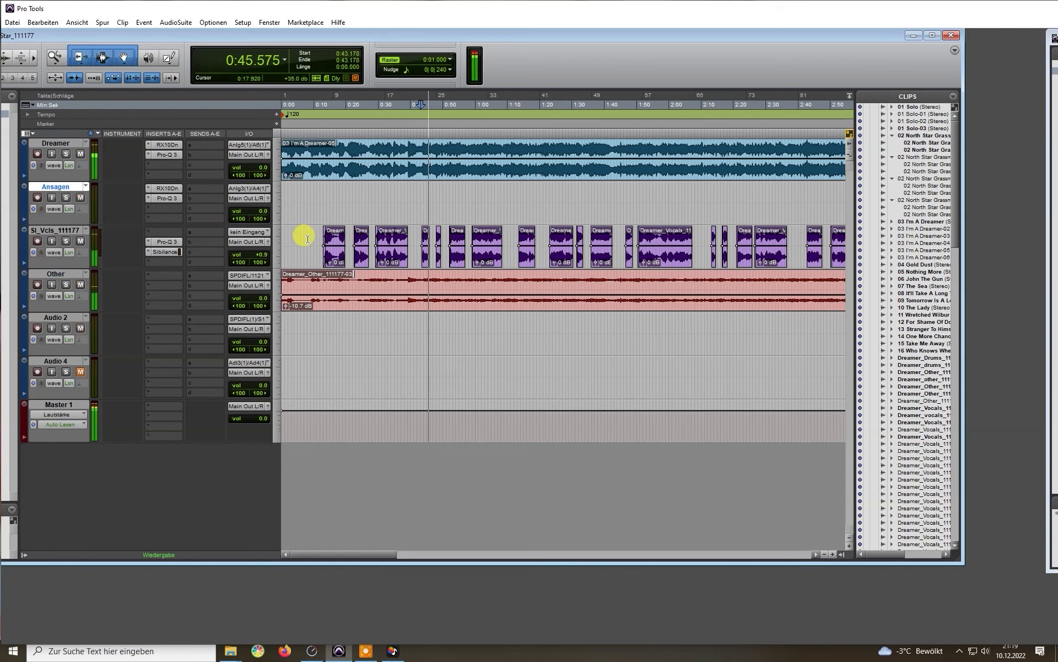
- Mute the Other and SI_Vcls_111177 tracks and play Dreamer and Ansagen from 0:43.178
click(81, 284)
key(space)
click(82, 240)
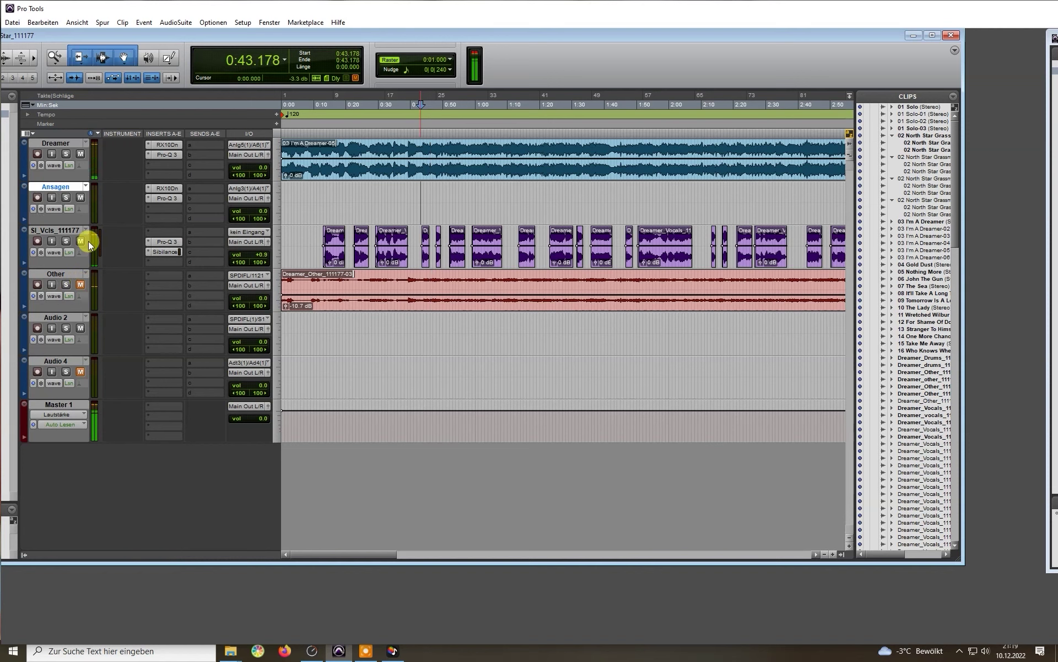
key(space)
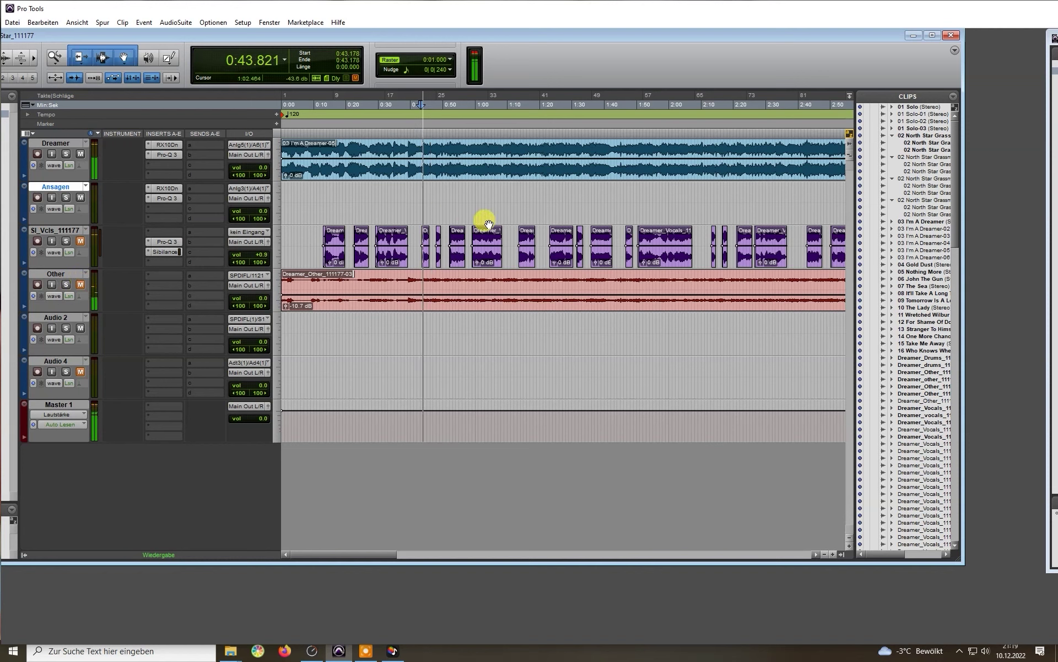
scroll(484, 220, down, 1)
scroll(508, 220, up, 2)
scroll(556, 314, up, 1)
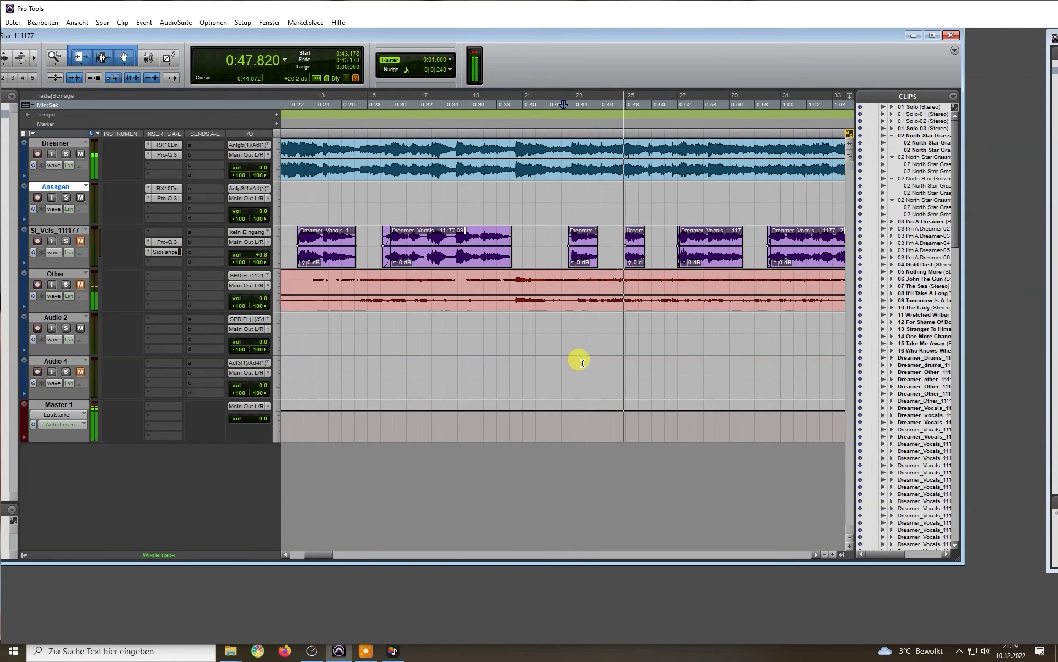
key(space)
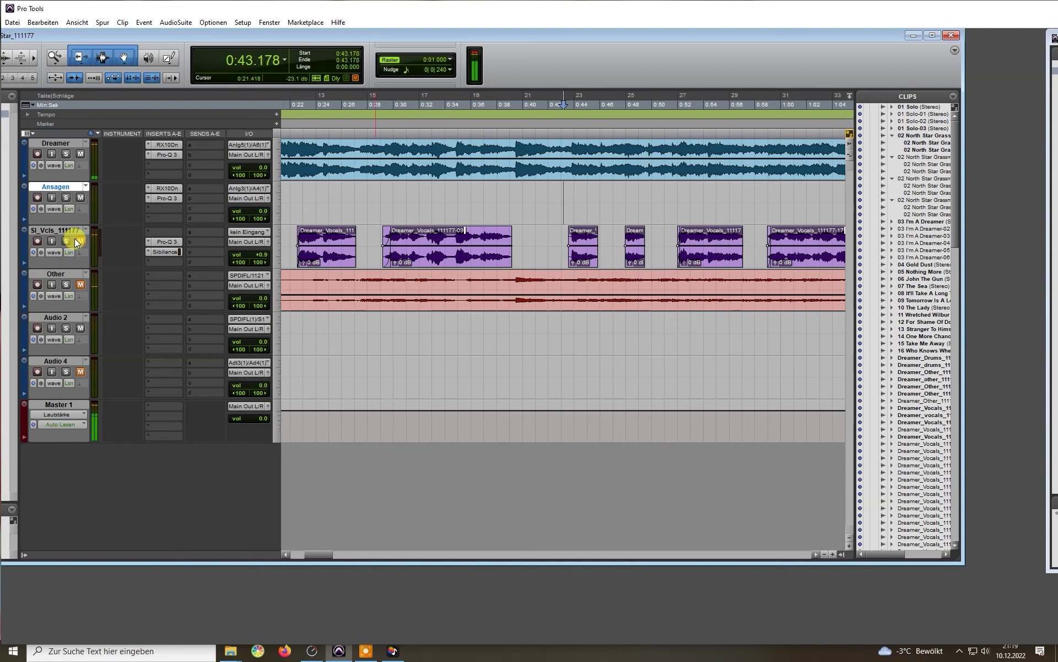
- Play again from 0:43.904, then open the mixer and move it higher on screen
click(573, 199)
key(space)
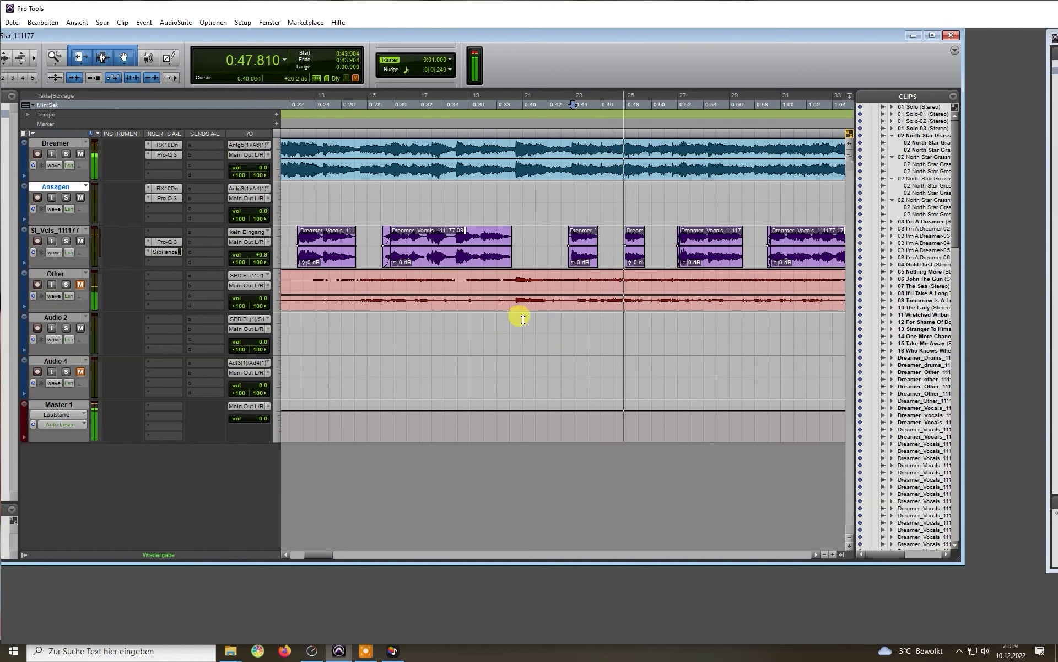
key(space)
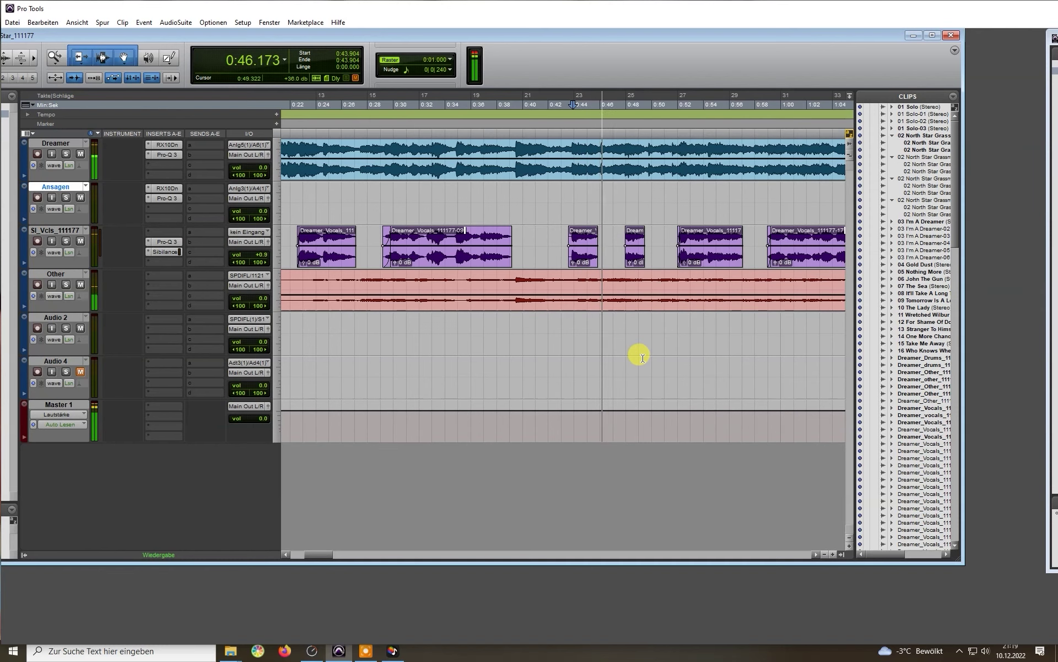
key(r)
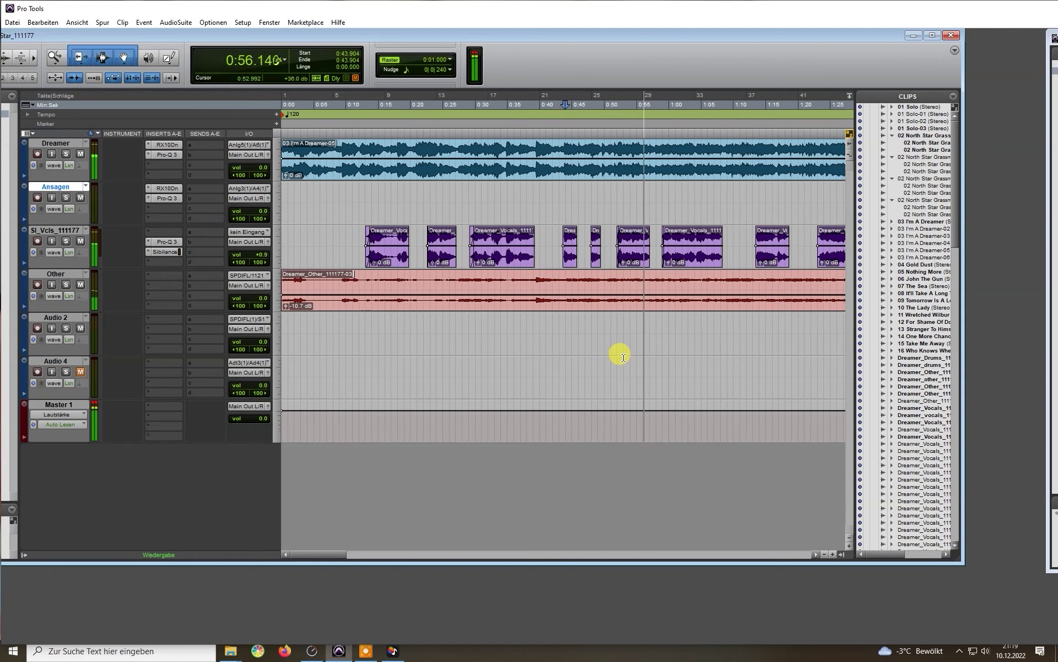
key(space)
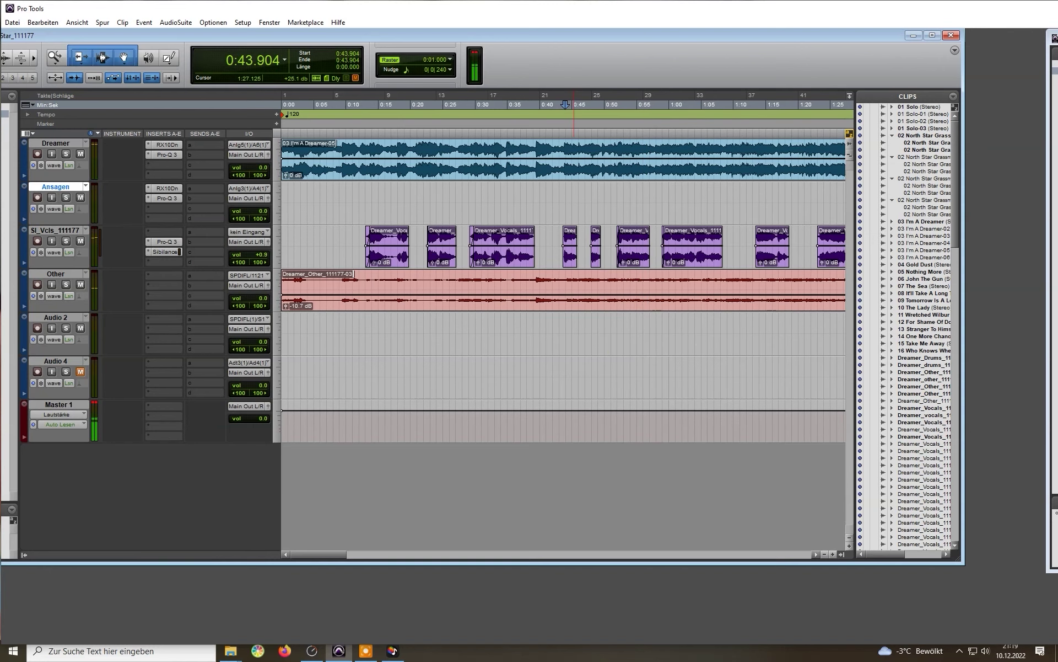
key(ctrl+equal)
drag(501, 83, 511, 187)
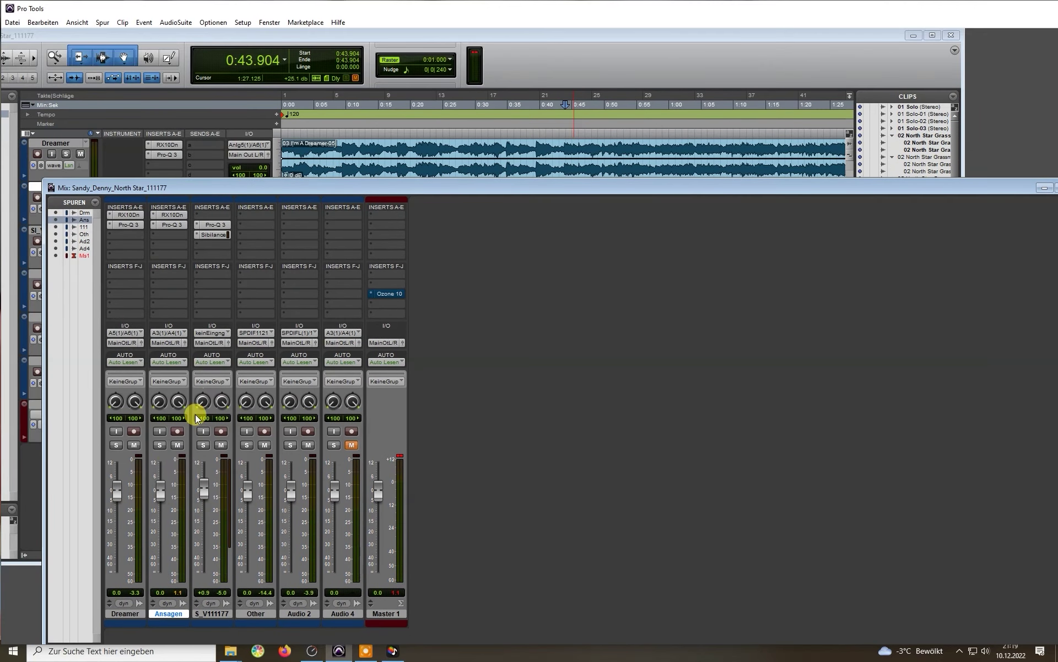
- Open the Dreamer strip's RX 10 Spectral De-noise (Threshold 0.7, Reduction 22.5) and position it over the mixer
click(125, 215)
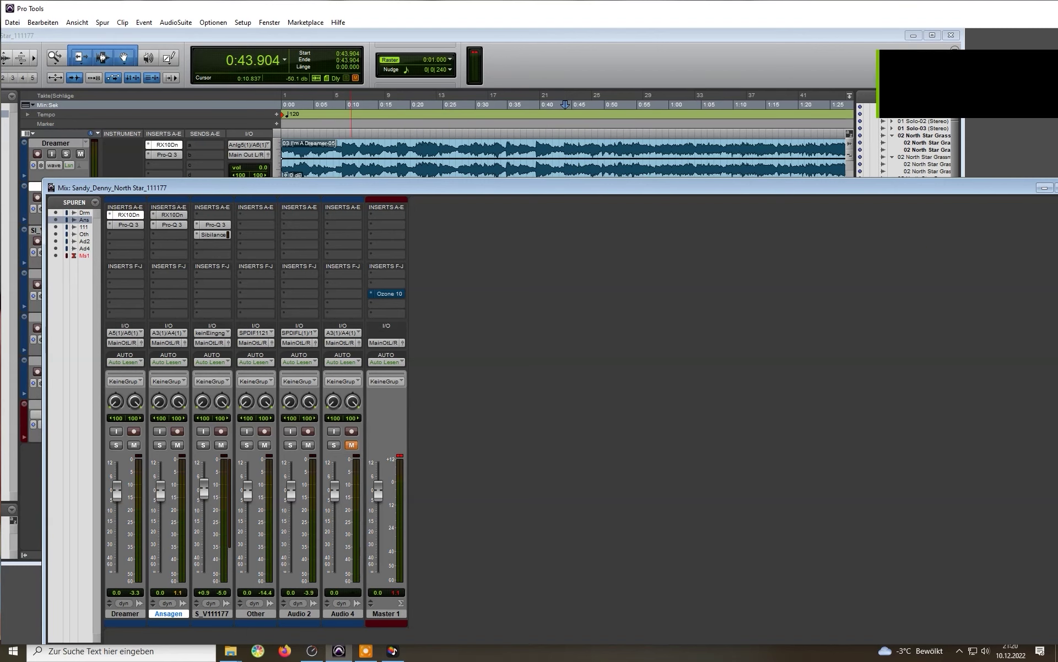
drag(529, 177, 489, 208)
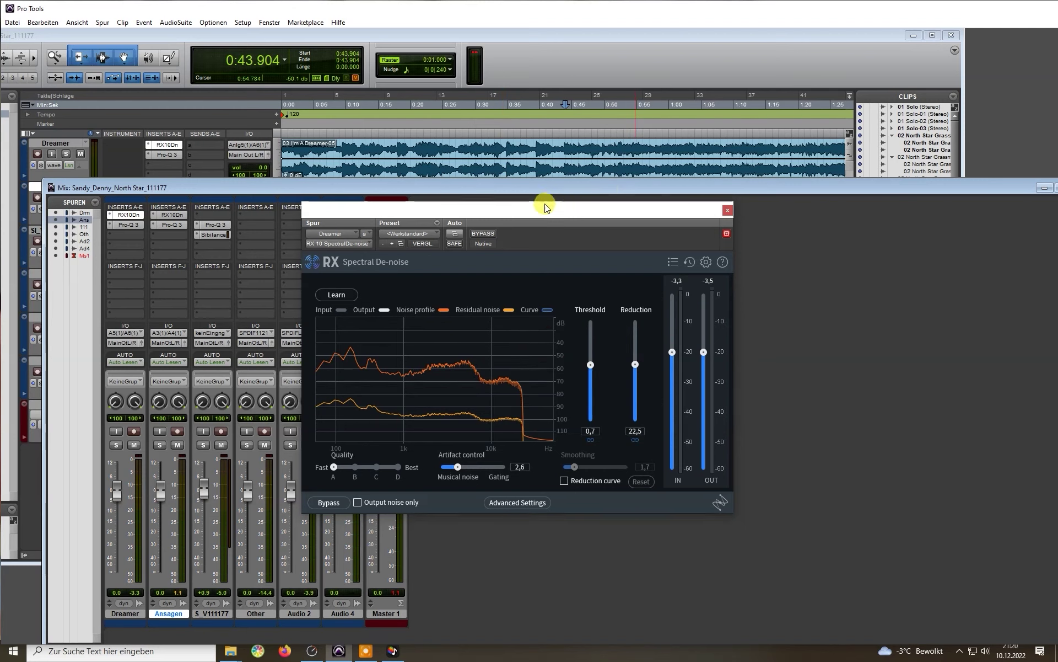
- Close the RX 10 de-noiser, inspect the Dreamer track's Pro-Q 3 curve, then close Pro-Q 3
click(727, 210)
click(131, 226)
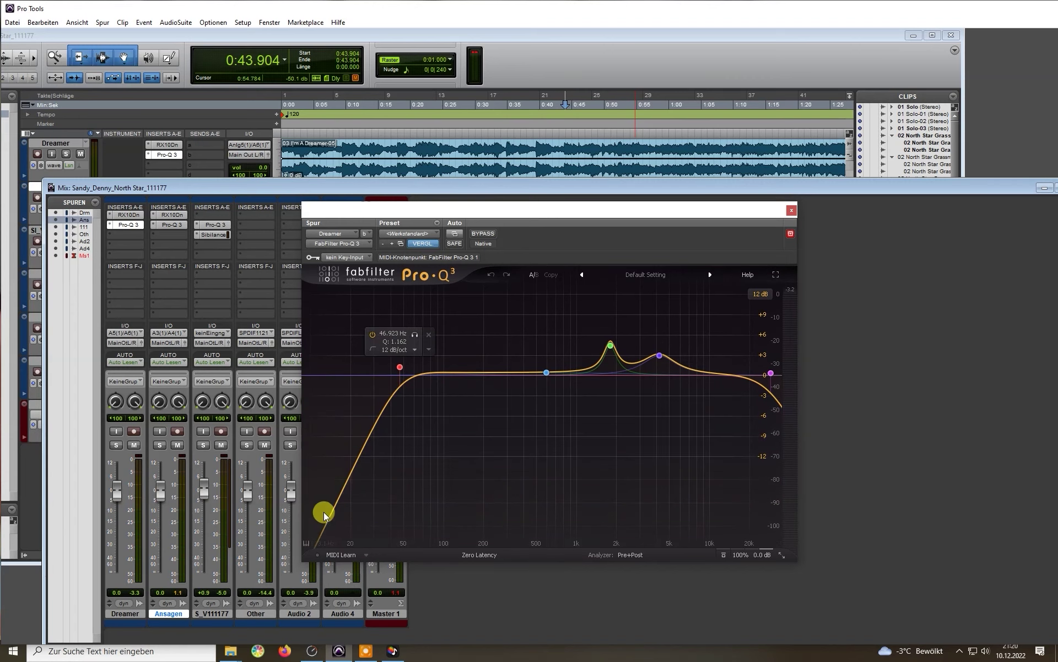
click(790, 211)
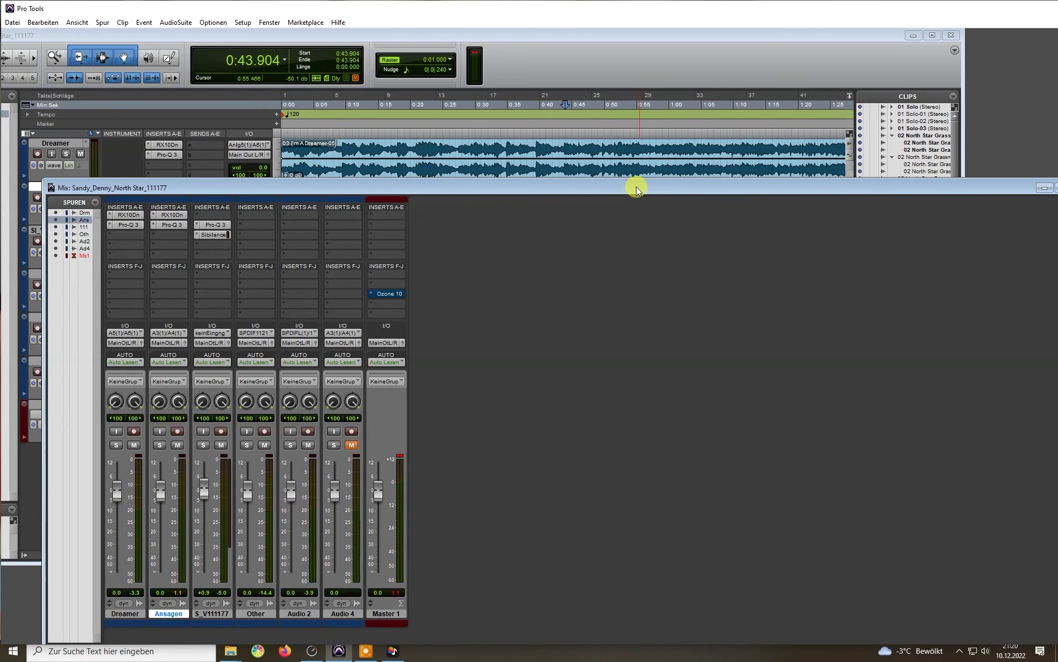
- Set the play start to 4:44.672 on the Dreamer track, then restore the Mix window
drag(636, 186, 1057, 220)
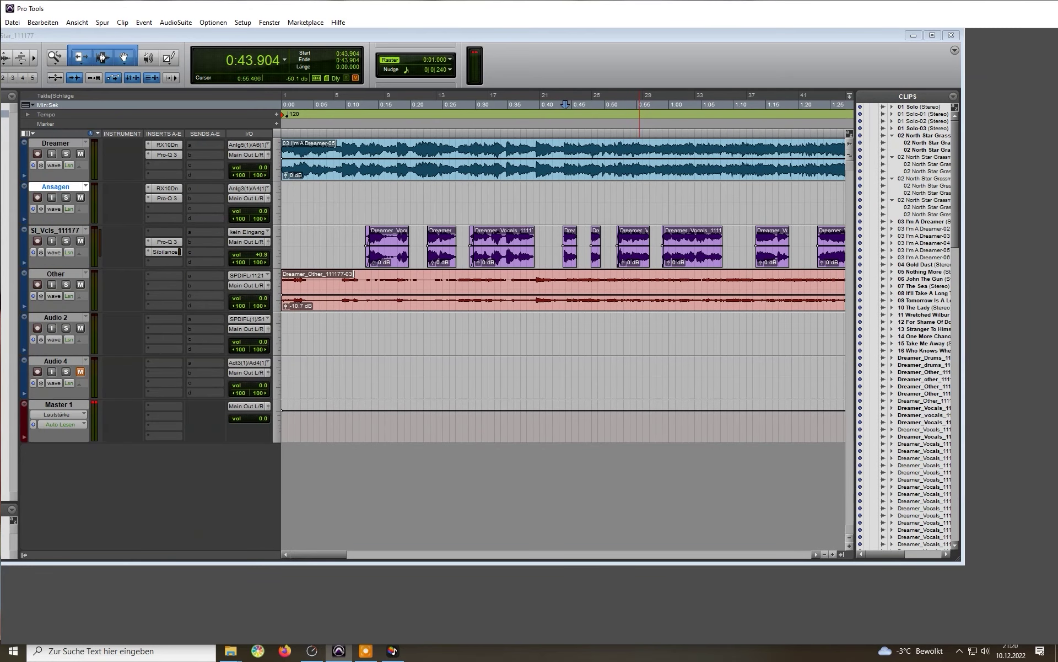
click(683, 198)
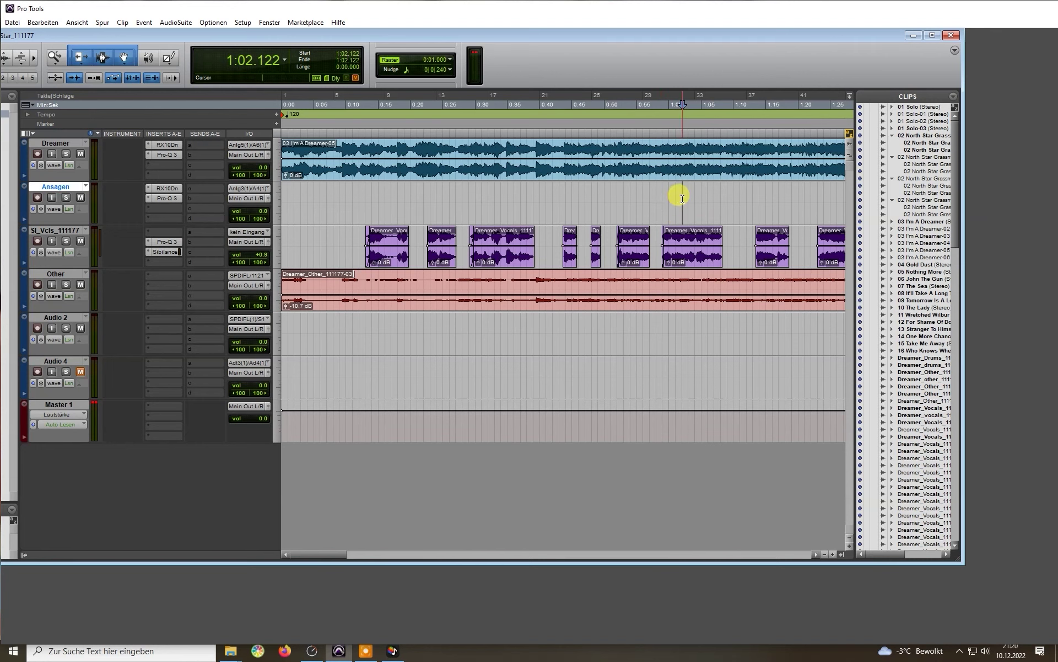
key(ctrl+[)
key(ctrl+[)
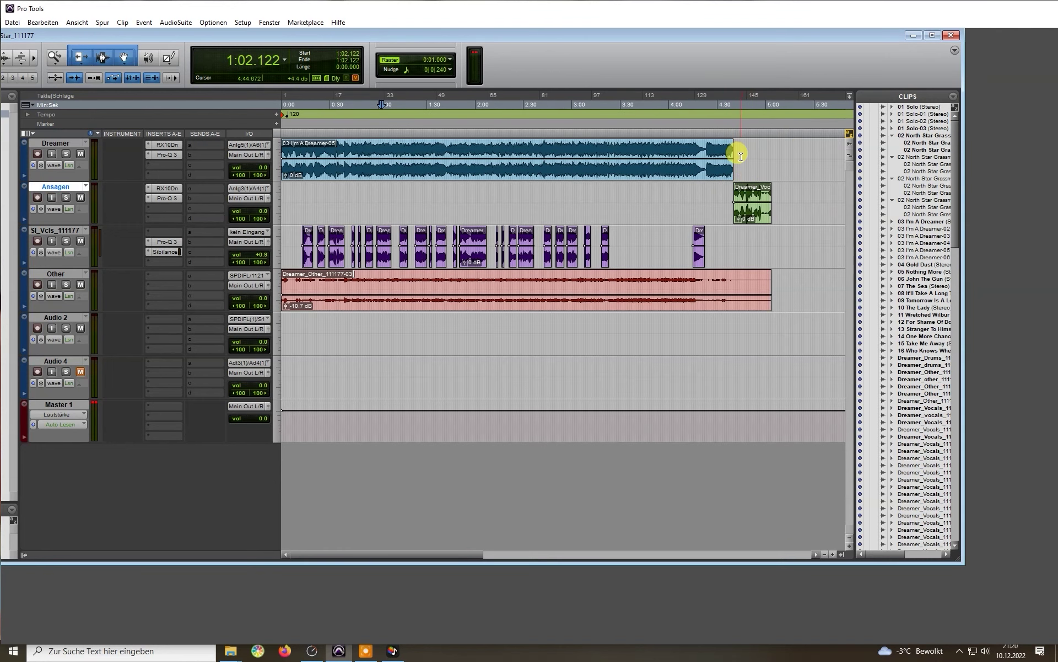
click(738, 157)
scroll(725, 163, right, 3)
key(ctrl+])
key(ctrl+])
key(ctrl+])
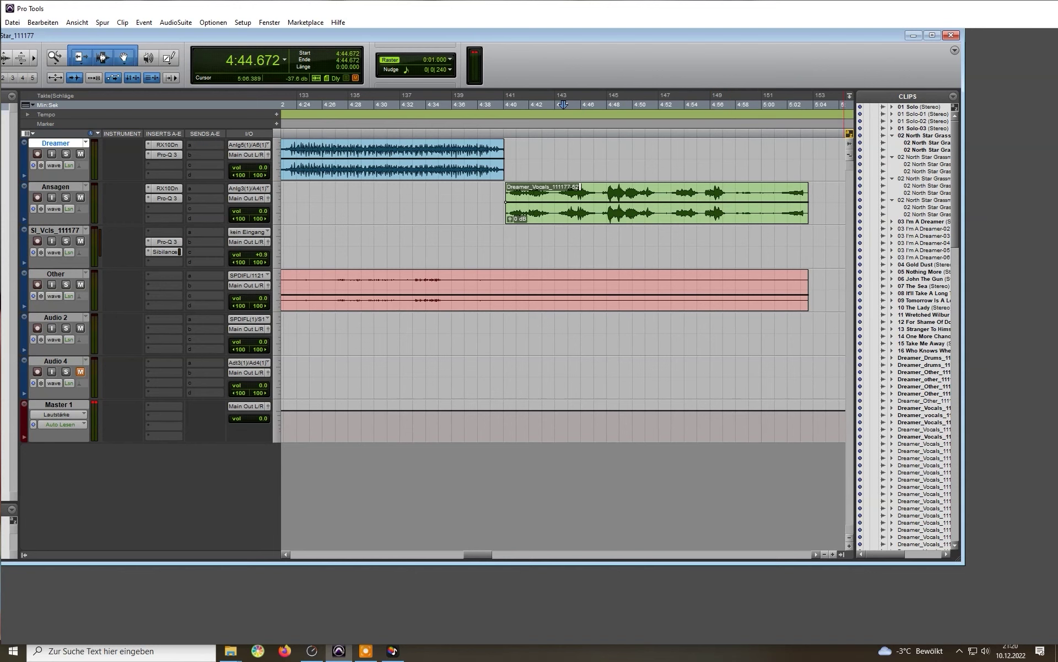
key(ctrl+=)
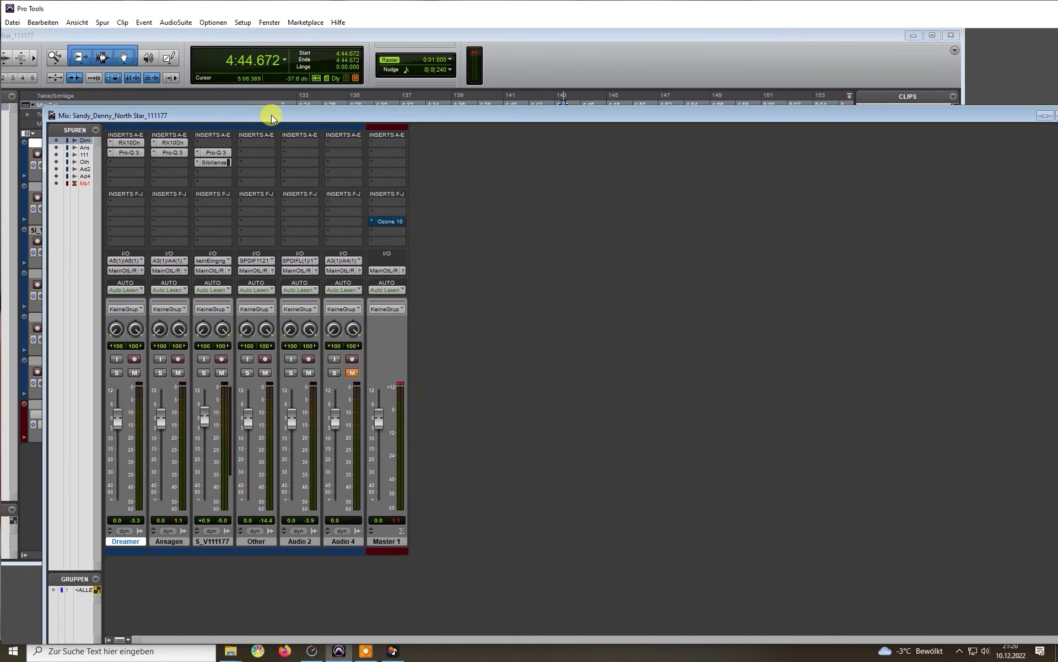
- Review the Ansagen track's RX 10 de-noise and Pro-Q 3 EQ settings, then move the mixer aside
click(173, 142)
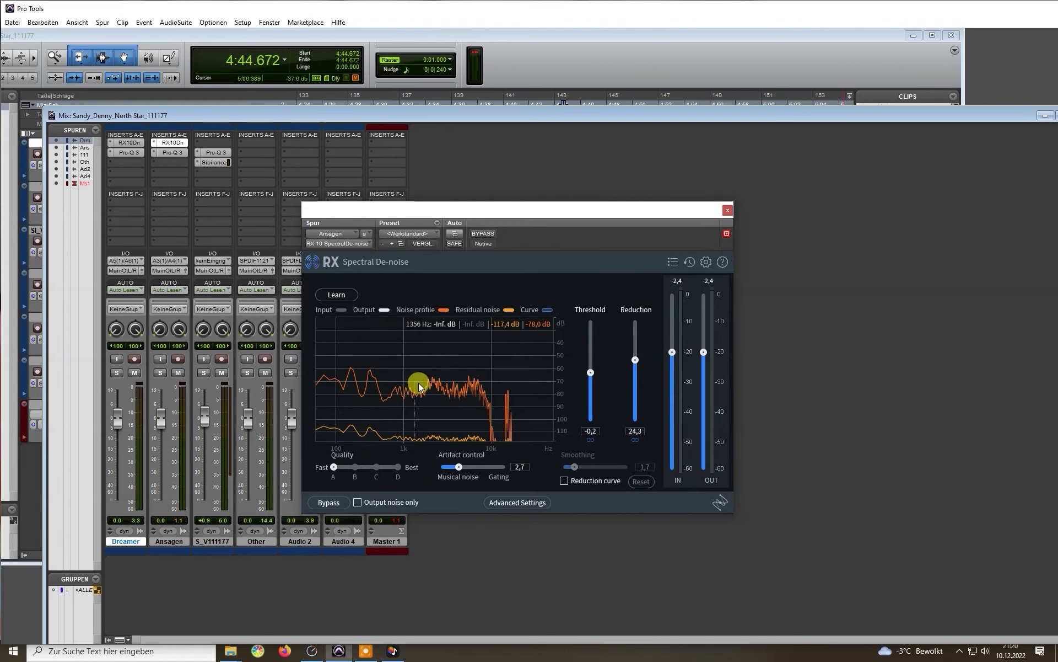
click(728, 210)
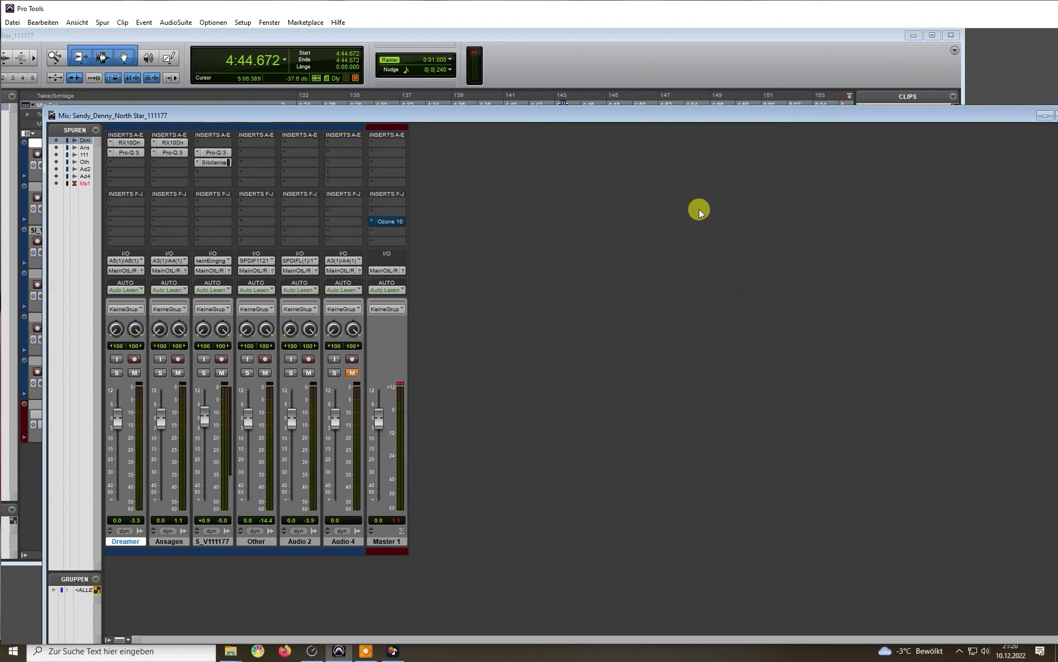
click(185, 152)
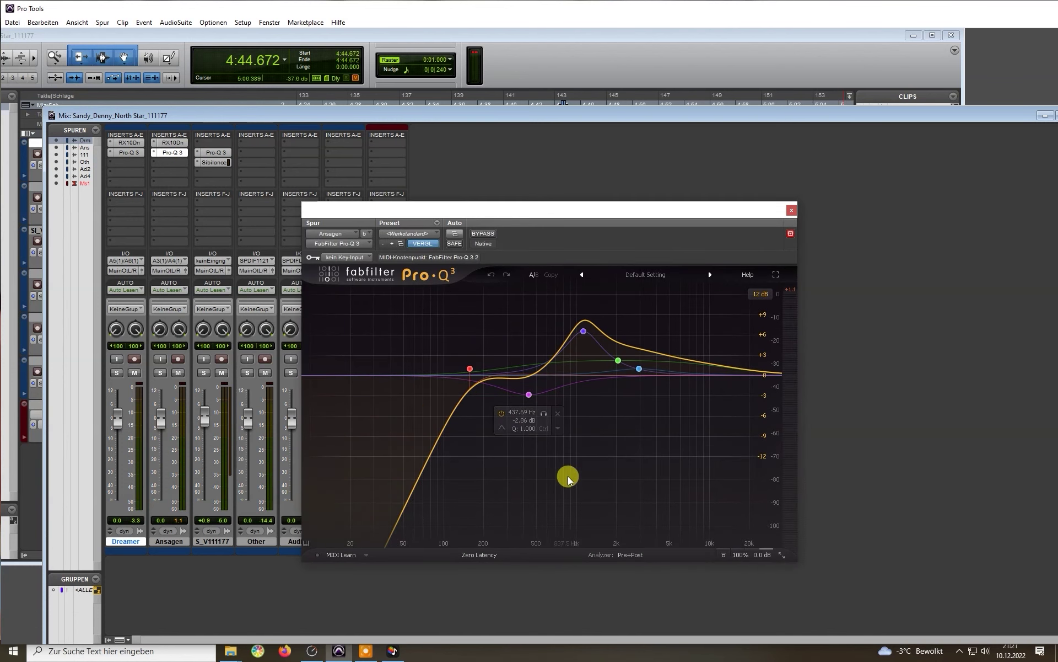
click(791, 210)
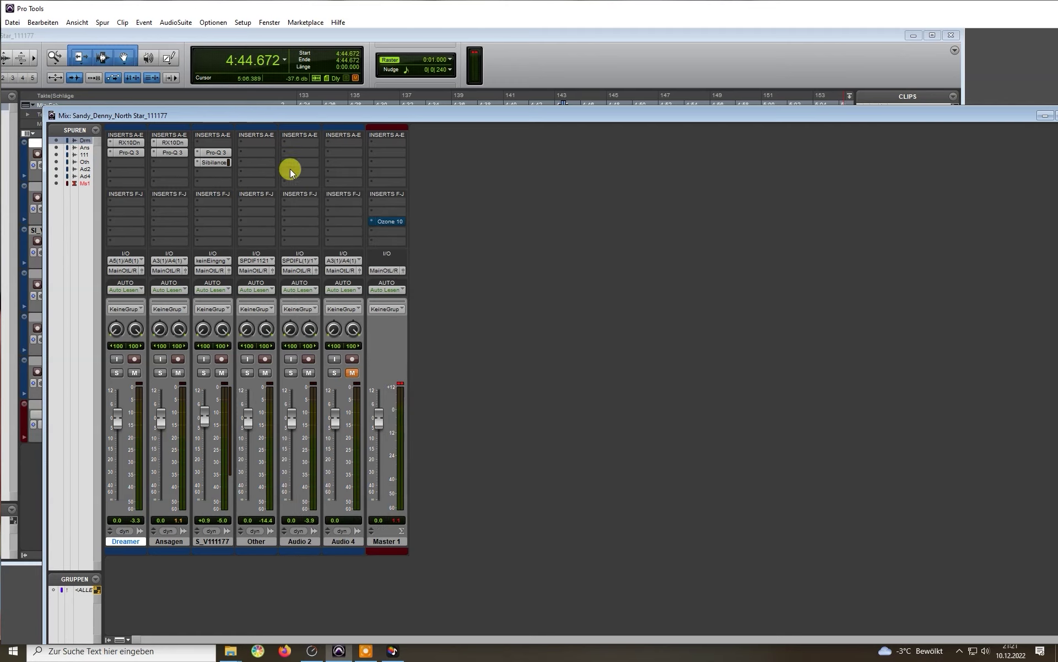
drag(346, 114, 1057, 61)
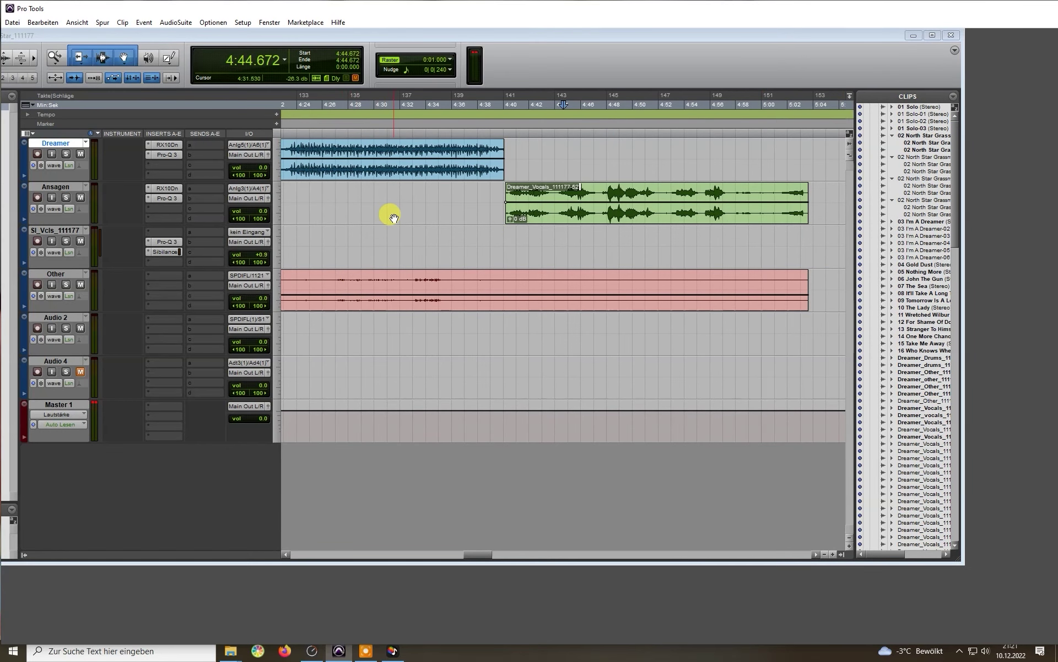
- Zoom the timeline to the song's first minutes, placing the edit point around 1:52
click(395, 237)
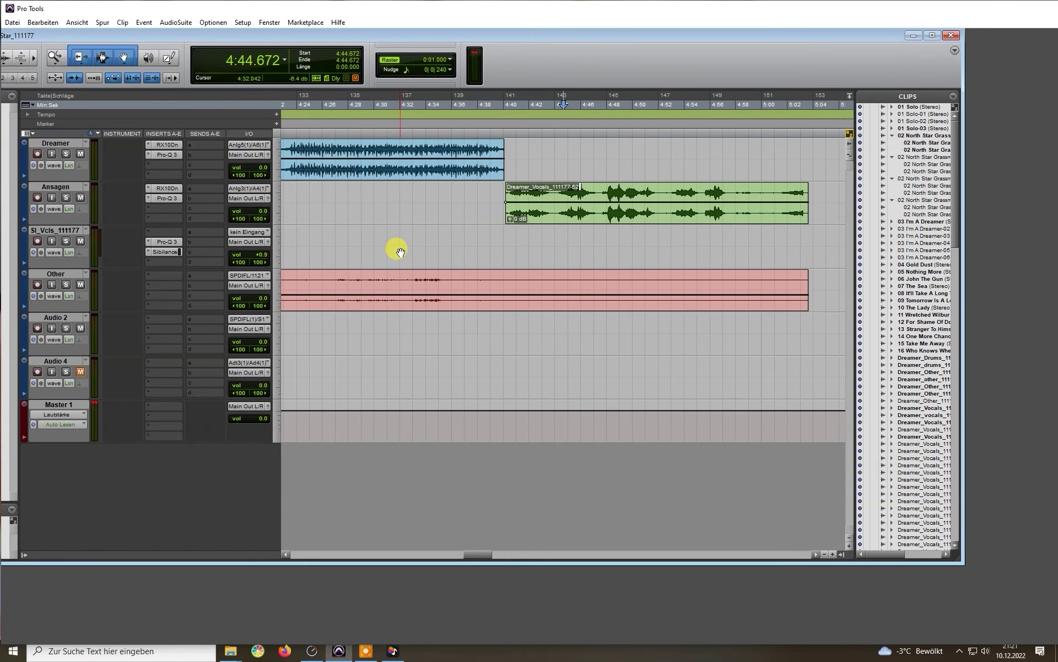
click(403, 230)
key(ctrl+[)
key(ctrl+[)
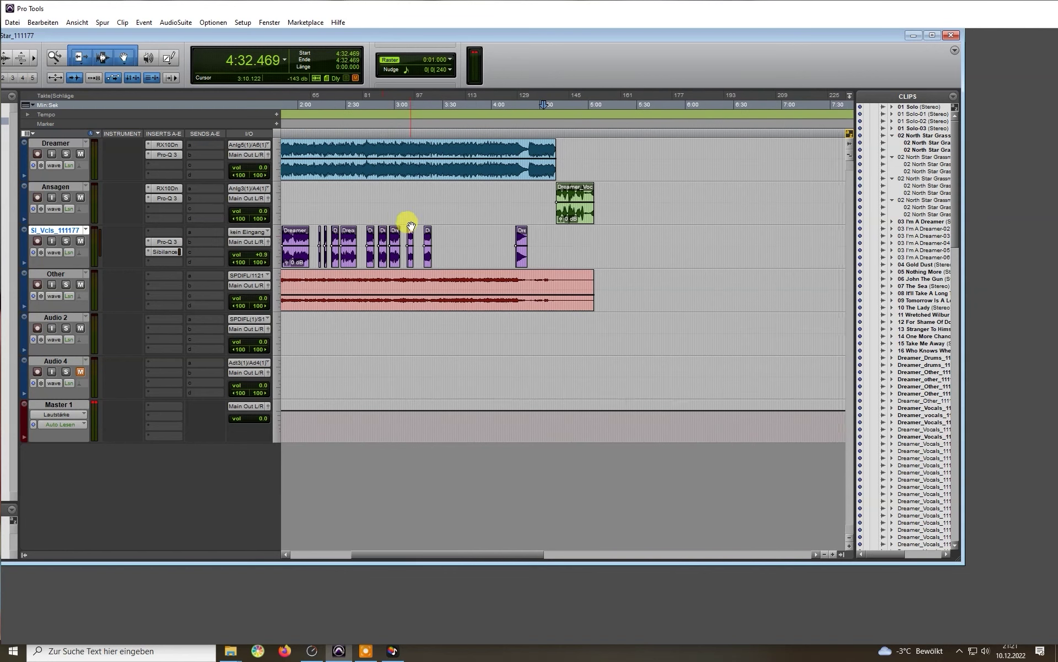
click(293, 196)
key(ctrl+[)
key(ctrl+])
key(ctrl+])
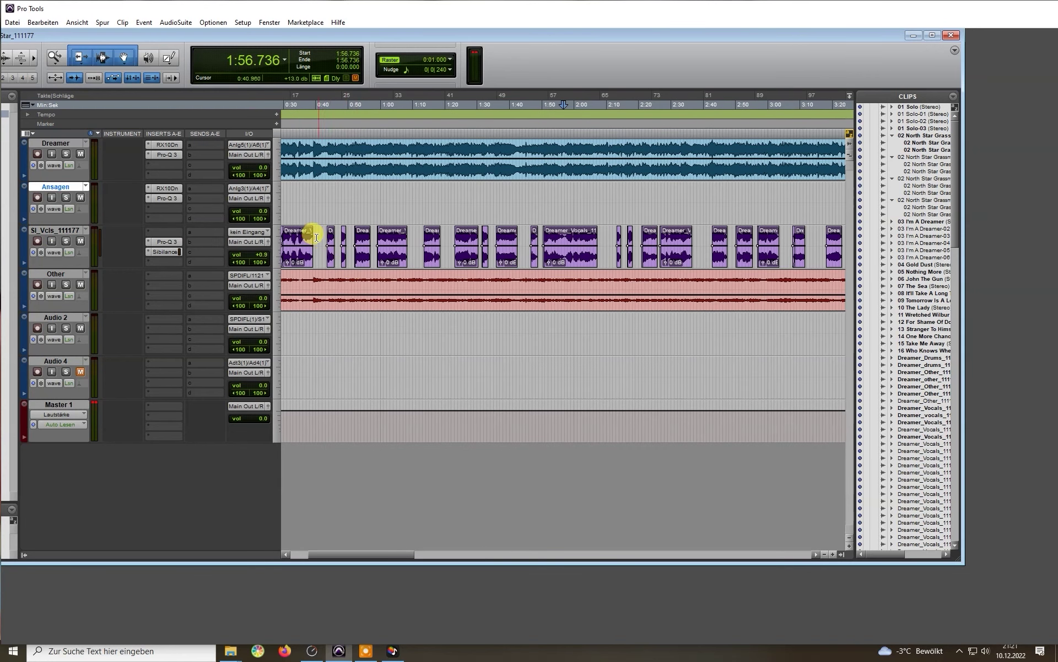
click(547, 190)
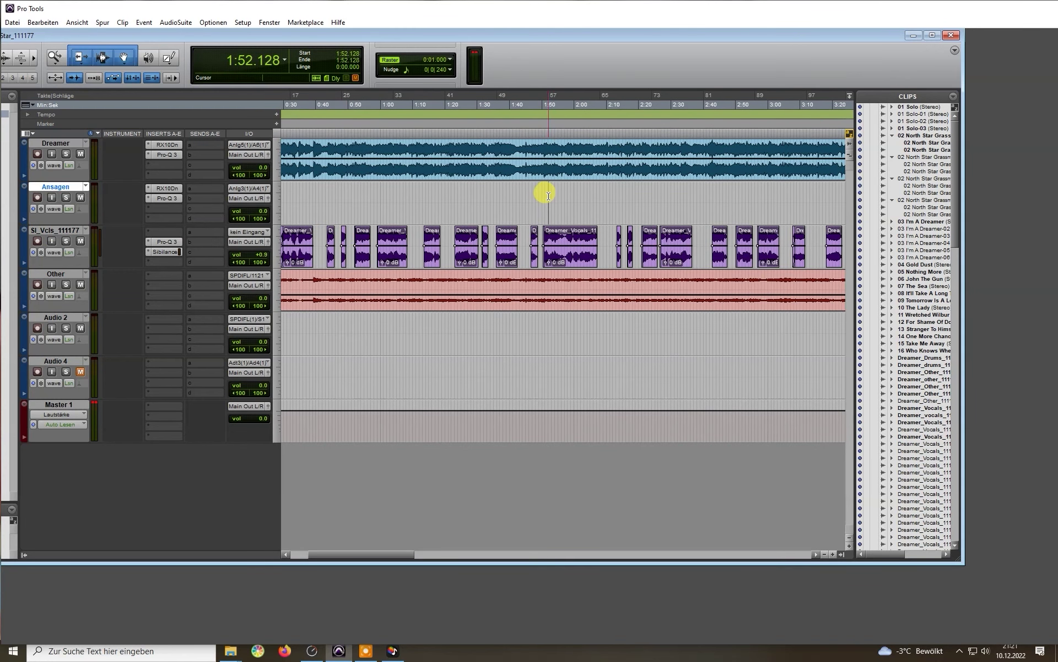
- Play the Dreamer_Vocals clip from 1:50 with SI_Vcls_111177 soloed, and show the Mix window
click(556, 259)
key(space)
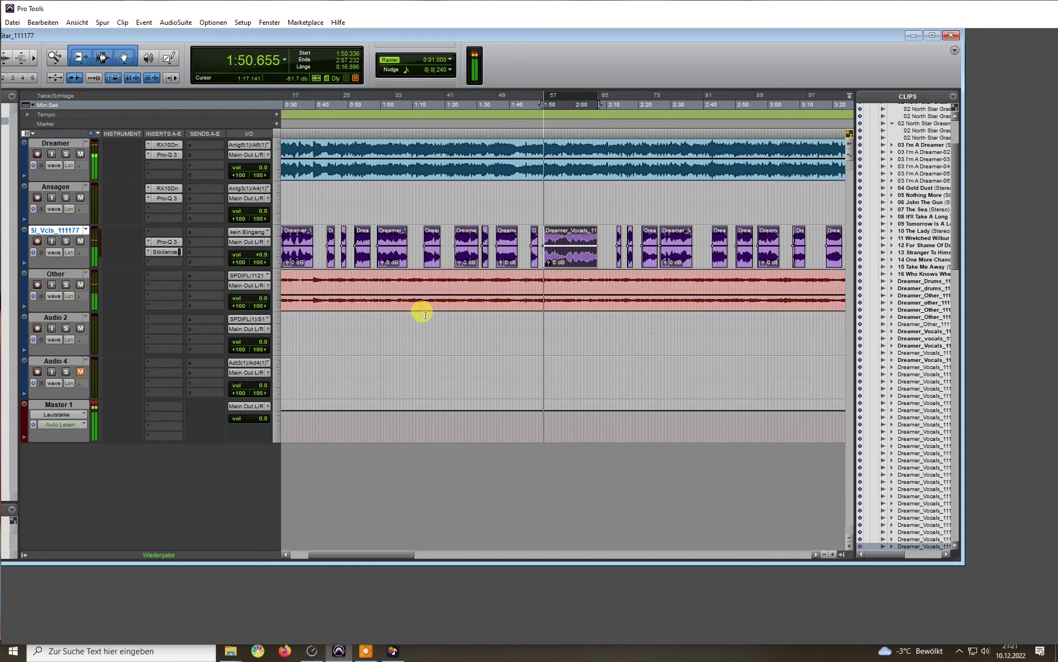
click(67, 241)
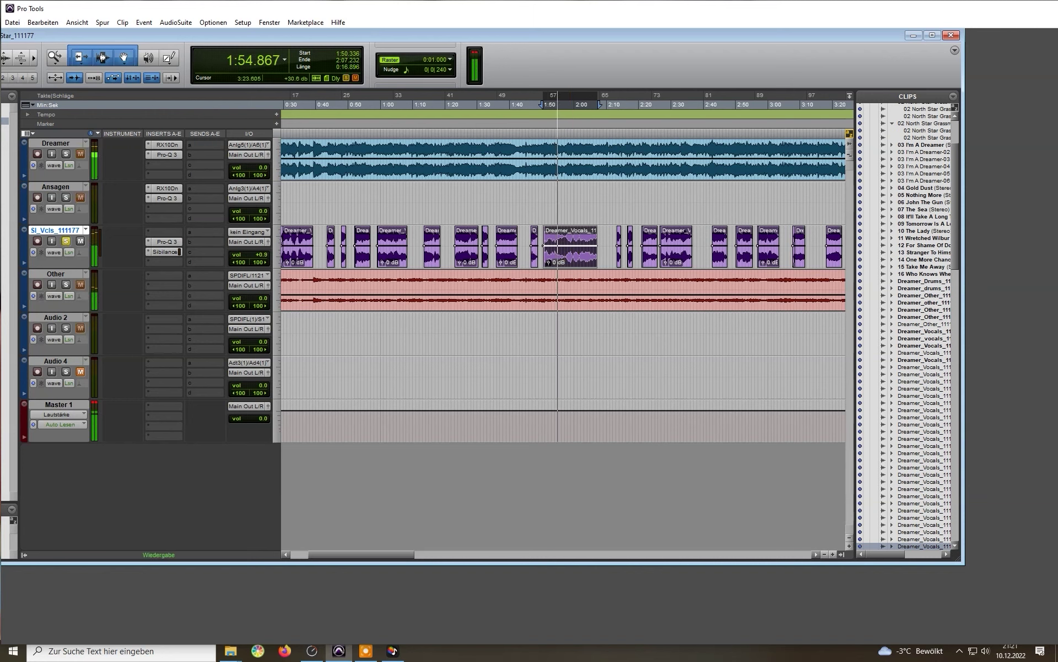
key(ctrl+equal)
- A/B the vocals with Pro-Q 3 and Sibilance bypassed, then re-enable both plugins
drag(549, 284, 320, 314)
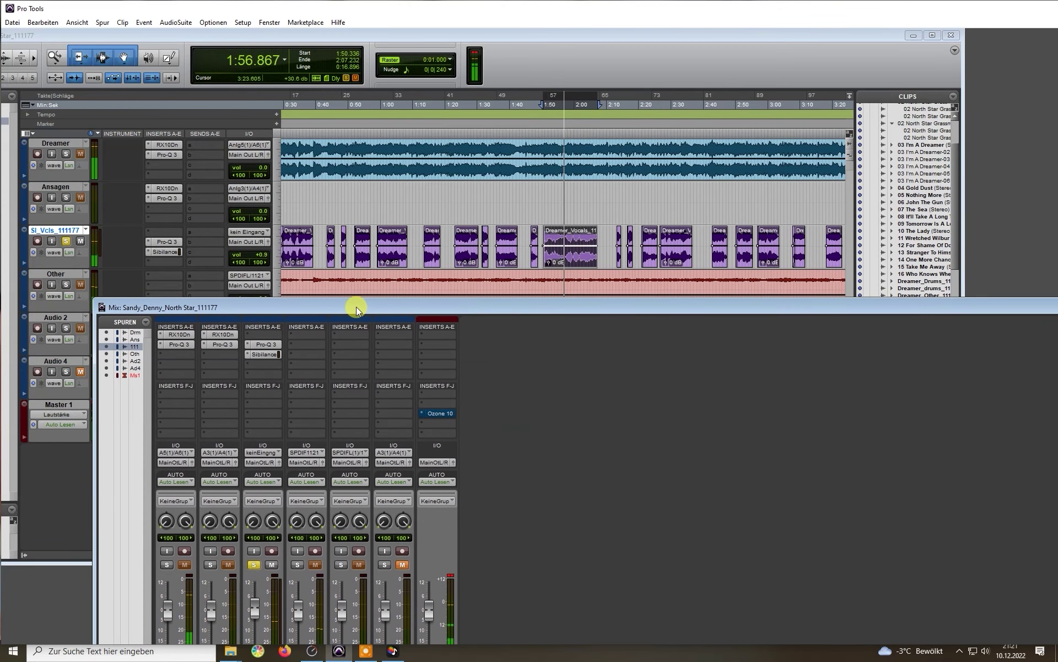
click(263, 343)
shift+click(267, 355)
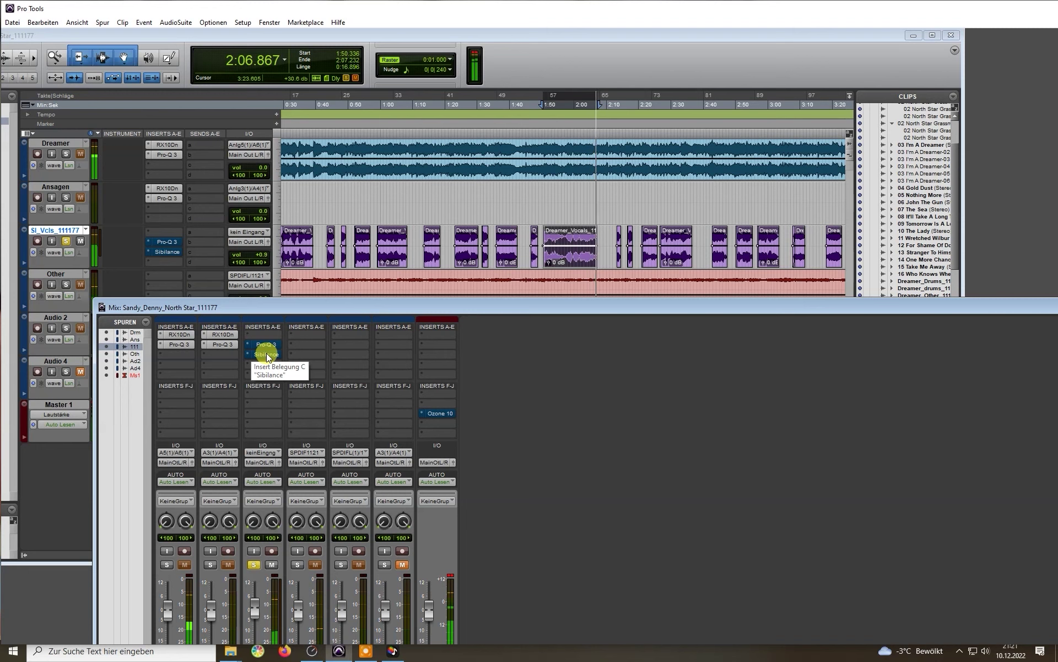
key(space)
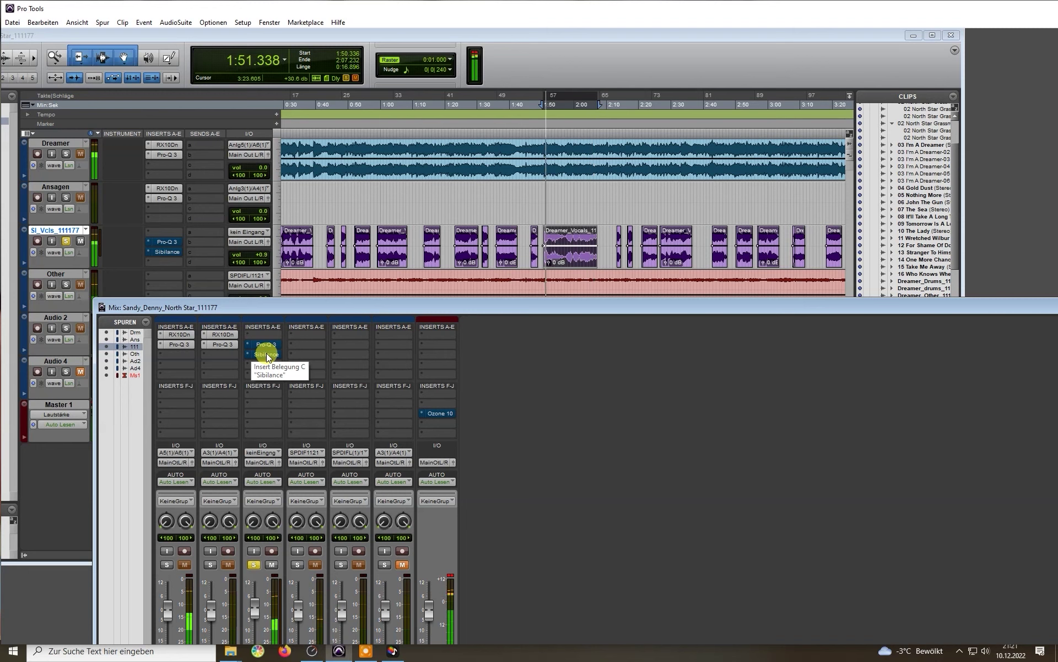
ctrl+click(267, 344)
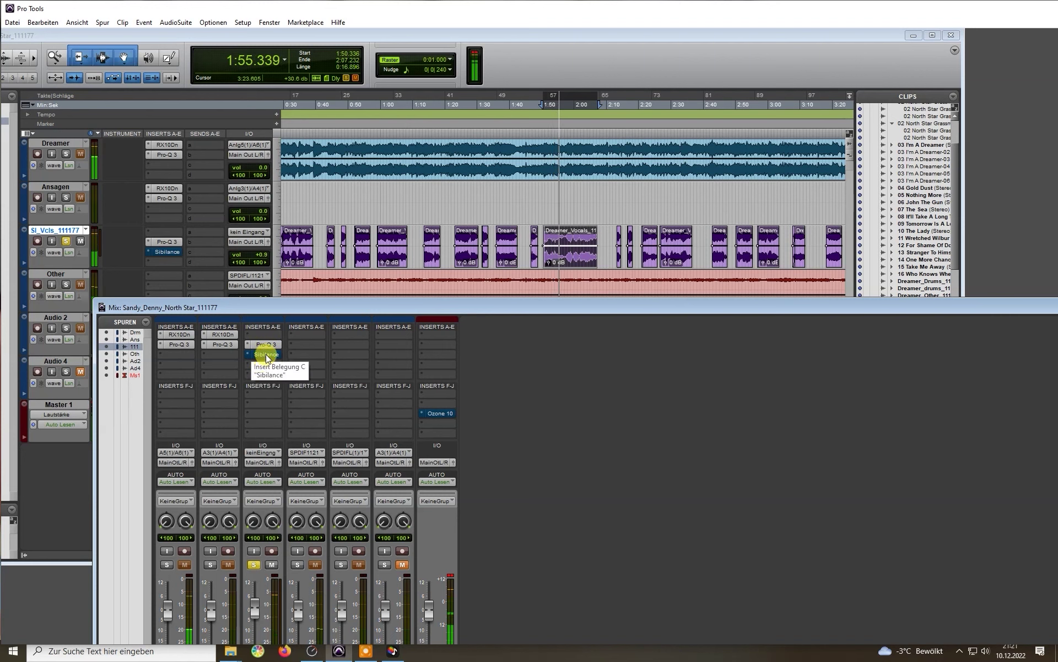
ctrl+click(267, 355)
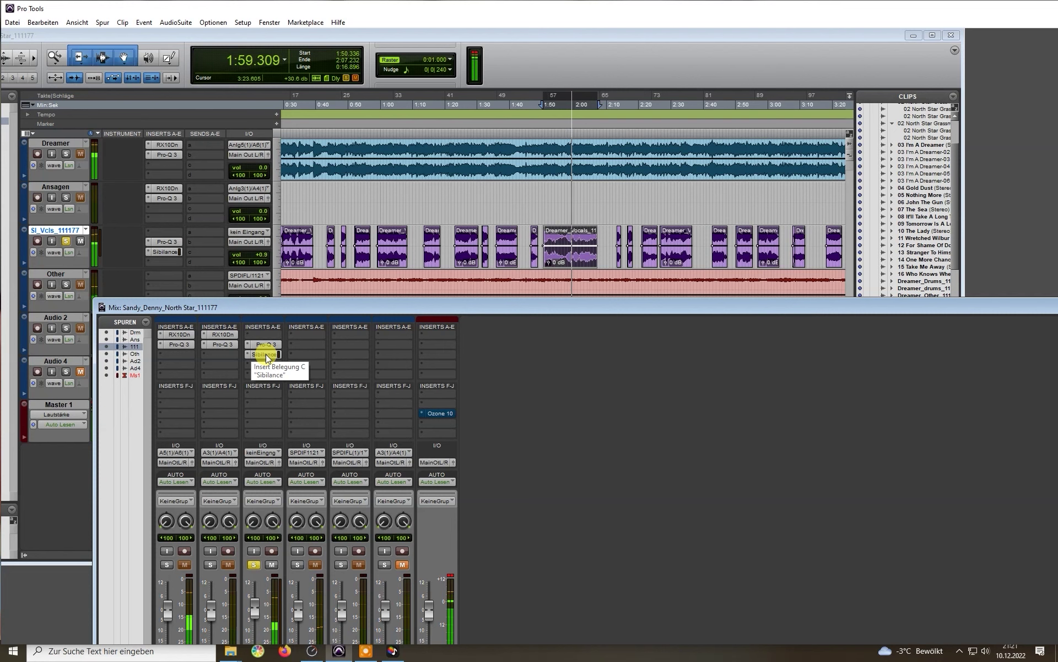
- Check the Sibilance de-esser settings, then move the mixer out of view
click(265, 355)
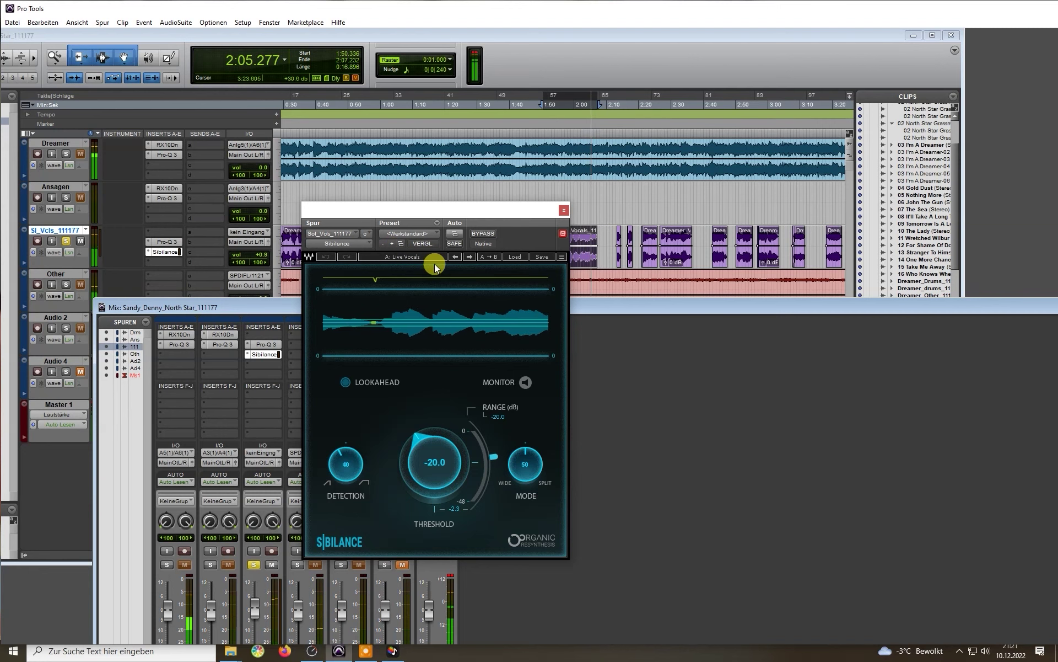
click(563, 210)
drag(408, 304, 1057, 331)
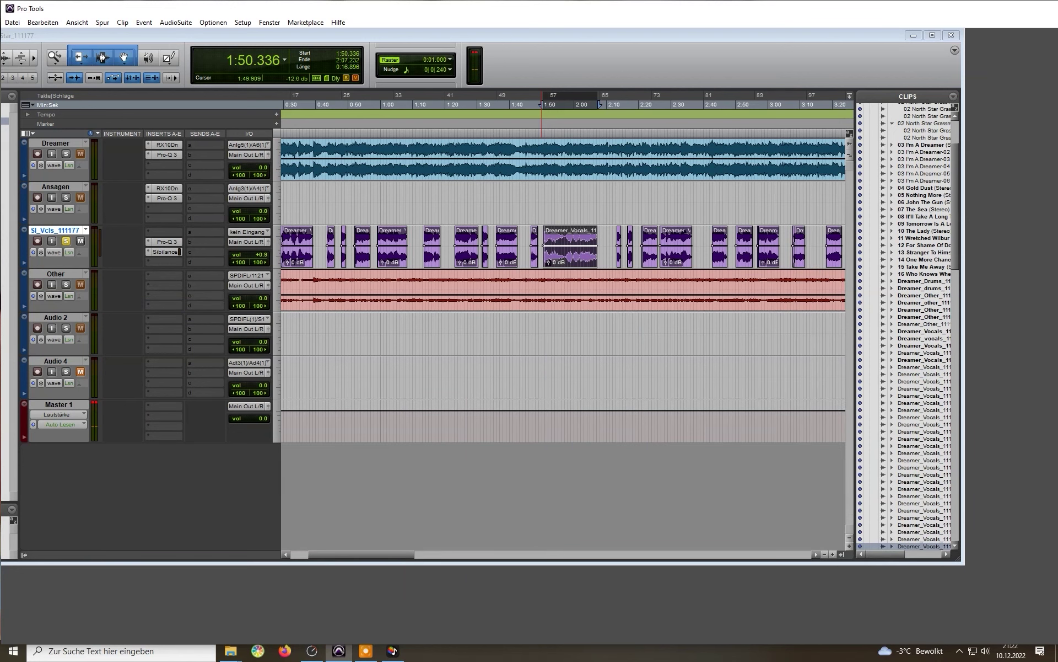
- Reselect the Dreamer_Vocals clip at 1:50, play it, and reopen the Mix window
click(428, 198)
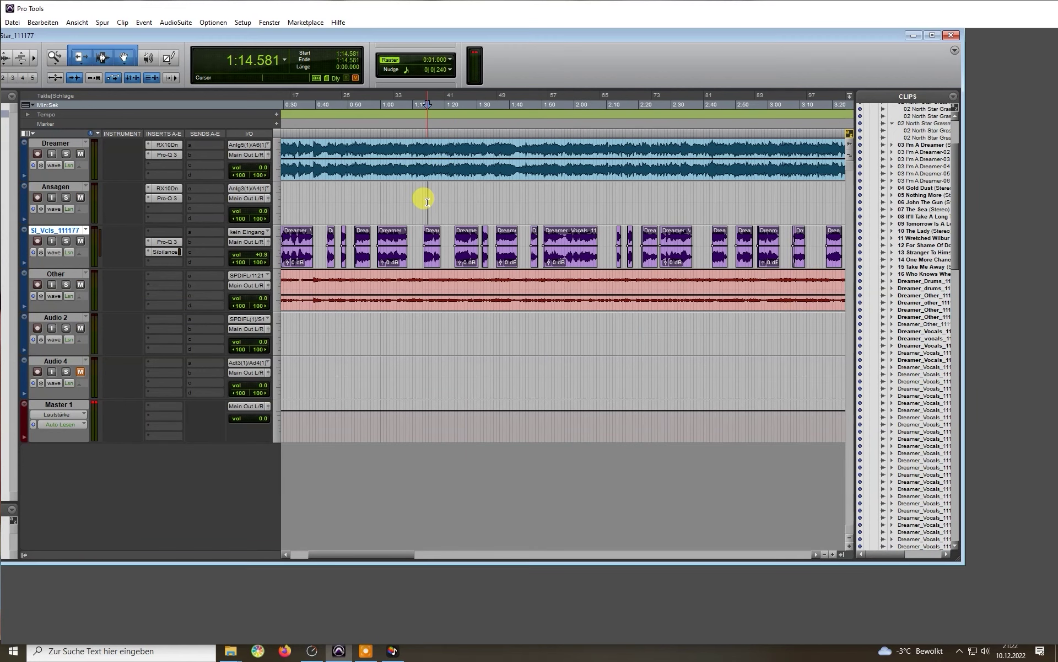
key(ctrl+bracketleft)
key(ctrl+bracketleft)
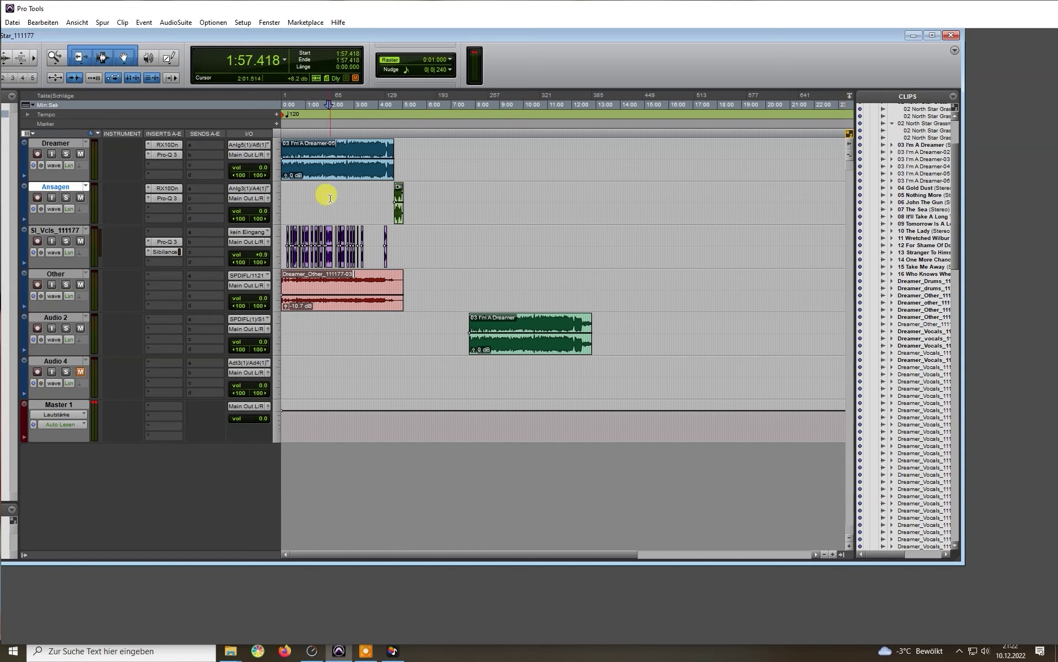
key(ctrl+])
key(ctrl+])
key(ctrl+])
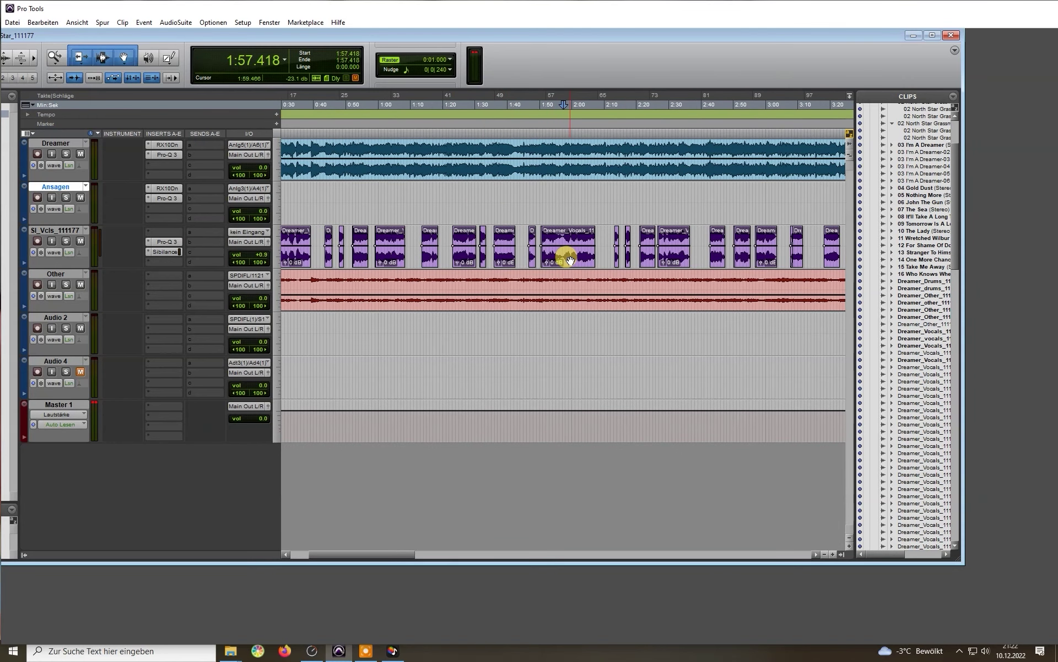
click(571, 259)
key(space)
key(ctrl+[)
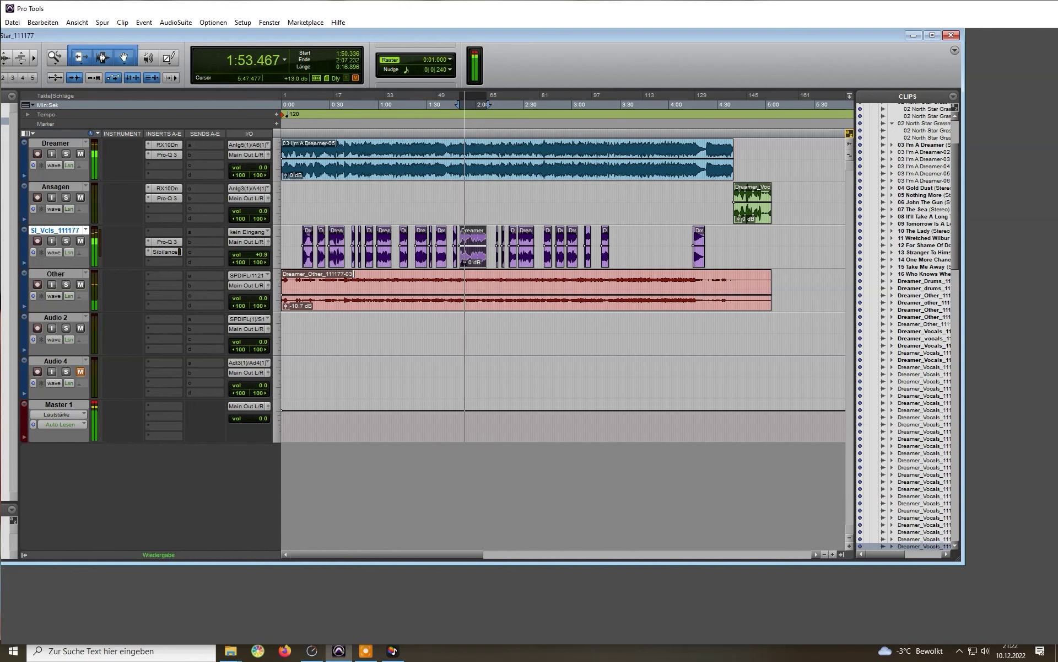
key(ctrl+equal)
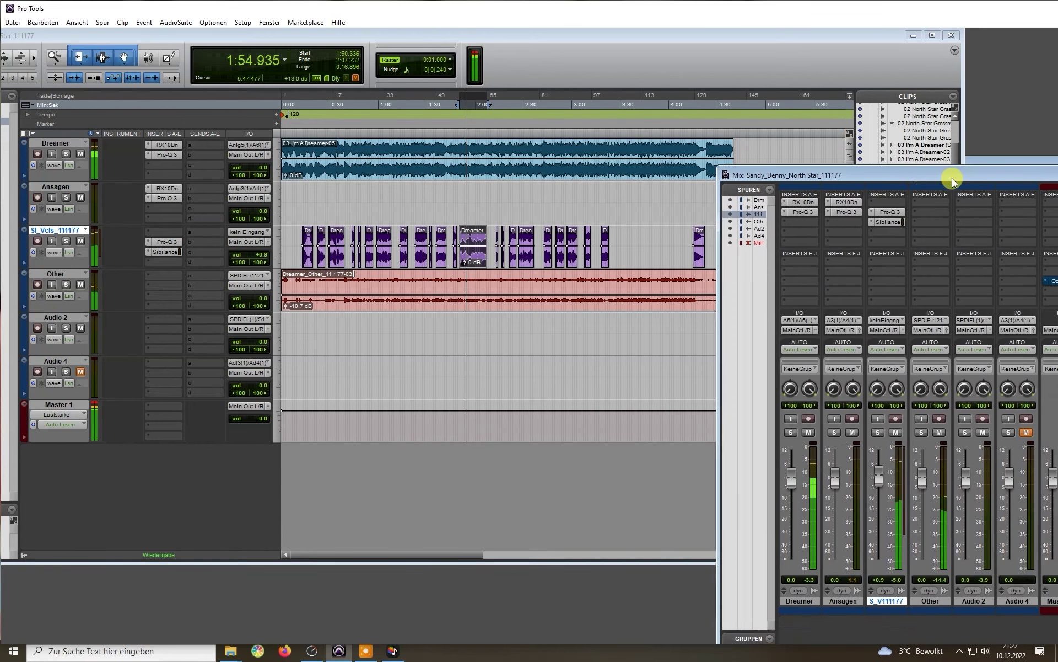
- Bypass RX10Dn on Dreamer and Ansagen, Pro-Q 3 on Ansagen and vocals, and vocal Sibilance, then replay
drag(950, 177, 376, 346)
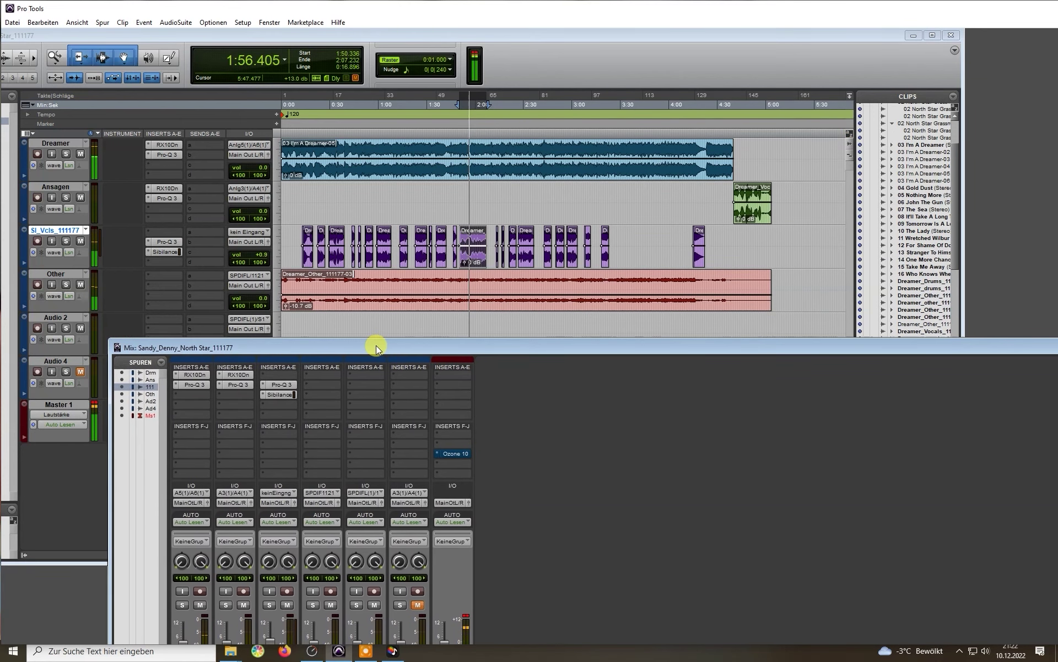
click(194, 375)
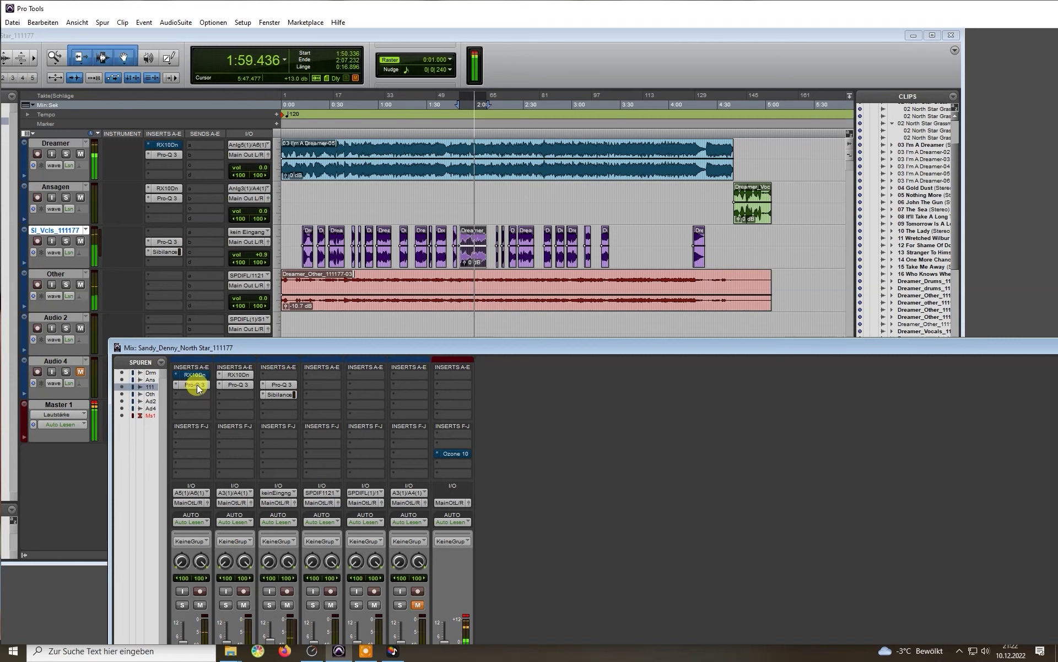
click(238, 375)
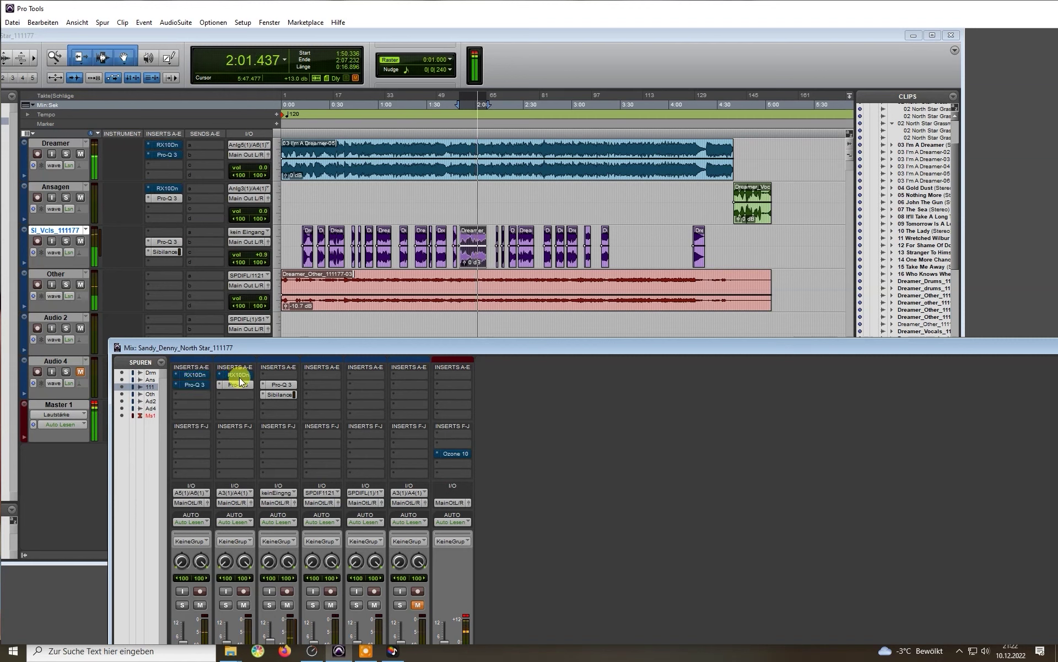
click(236, 385)
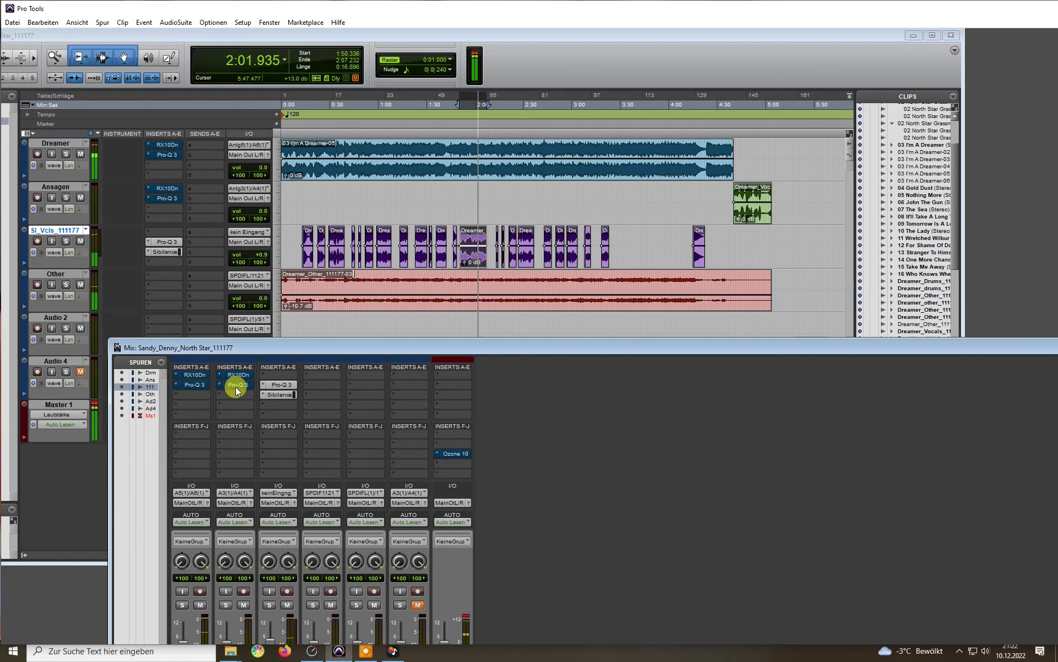
click(281, 385)
click(277, 395)
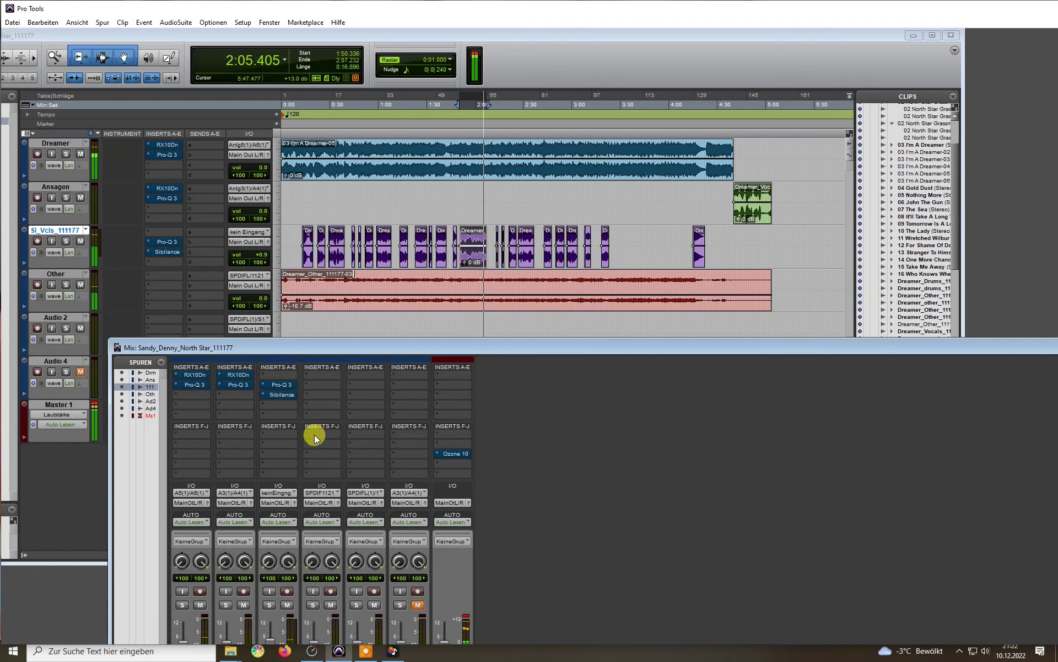
key(space)
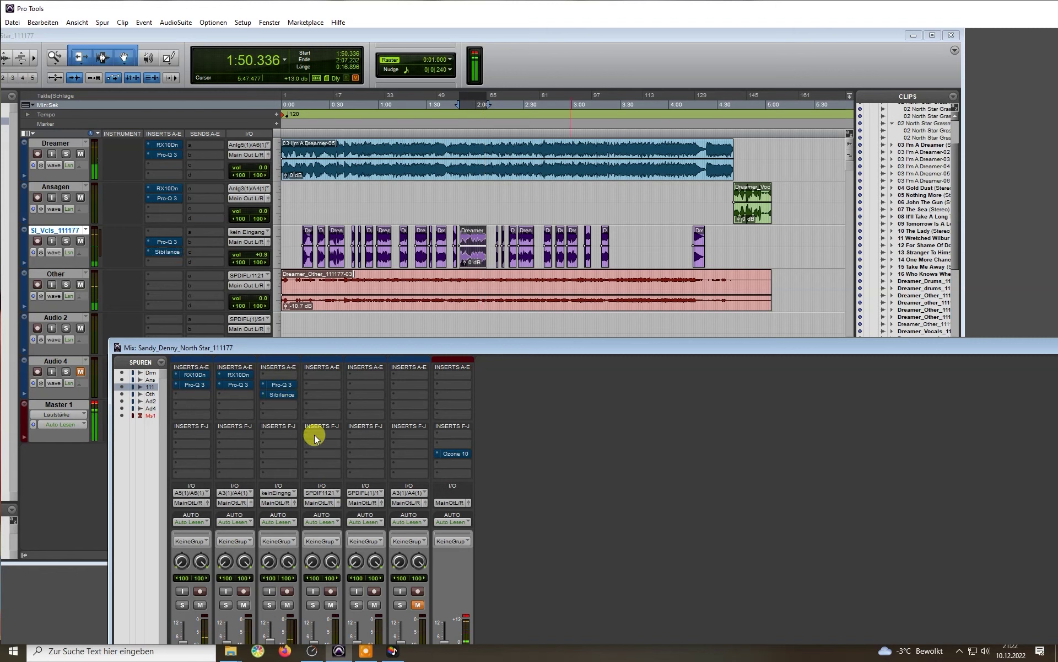
key(space)
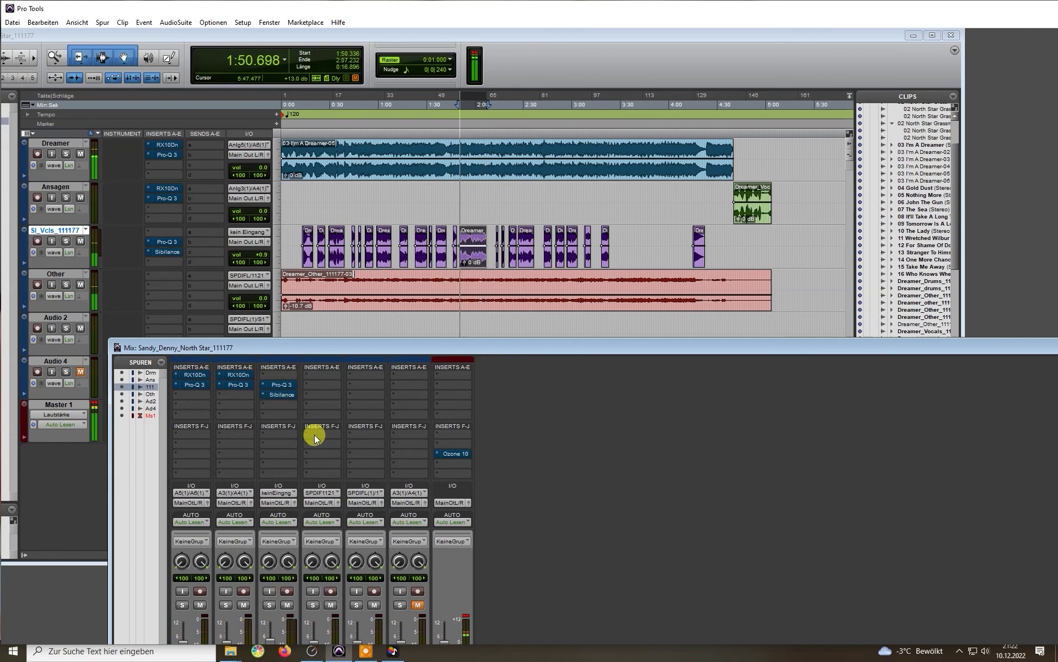
- Re-enable the Pro-Q 3 and RX10Dn inserts, clear the master clip indicator, and hide the mixer
ctrl+click(282, 382)
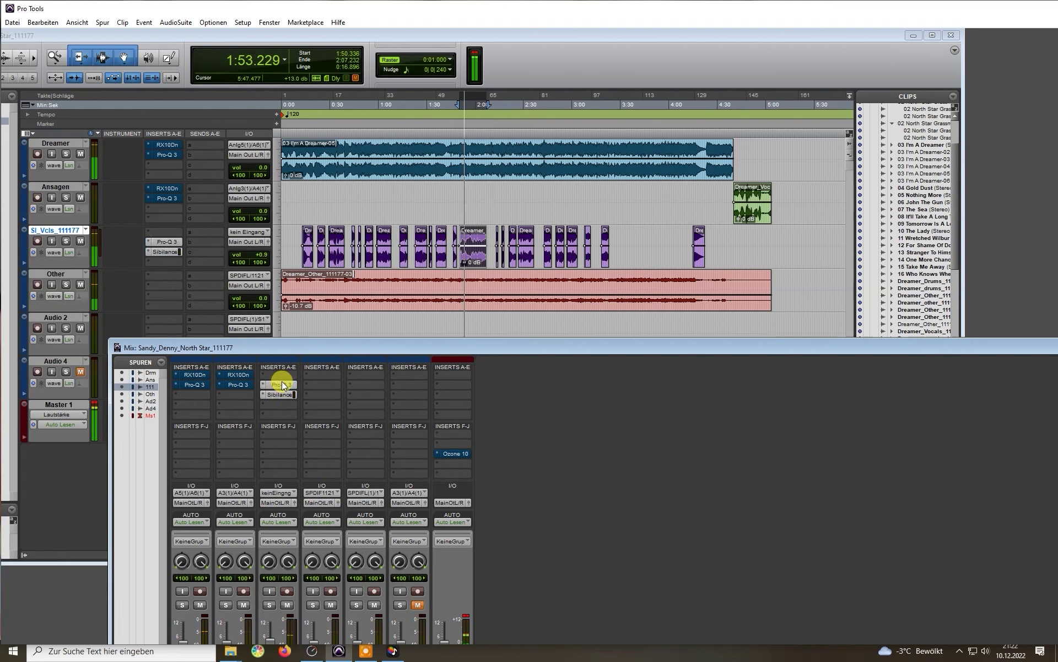
ctrl+click(237, 386)
ctrl+click(246, 375)
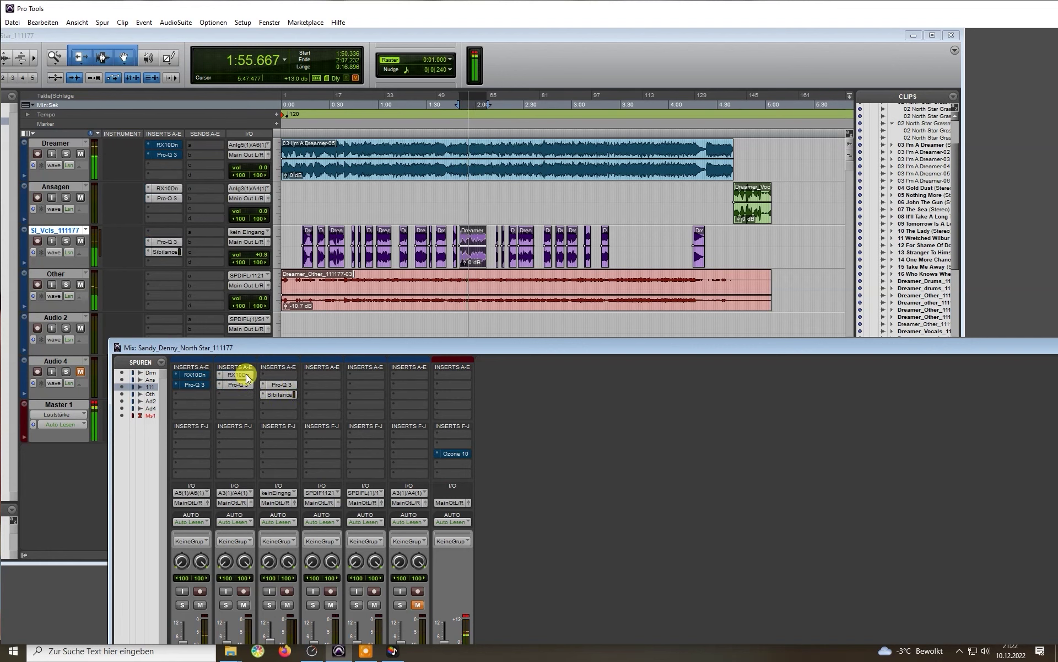
ctrl+click(200, 375)
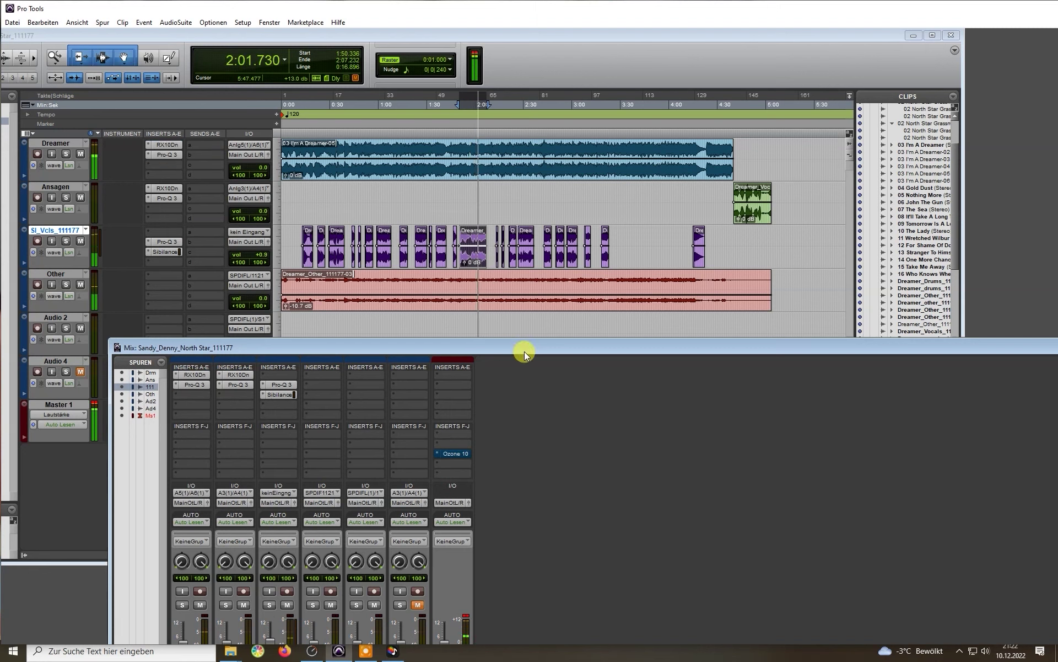
drag(525, 351, 536, 298)
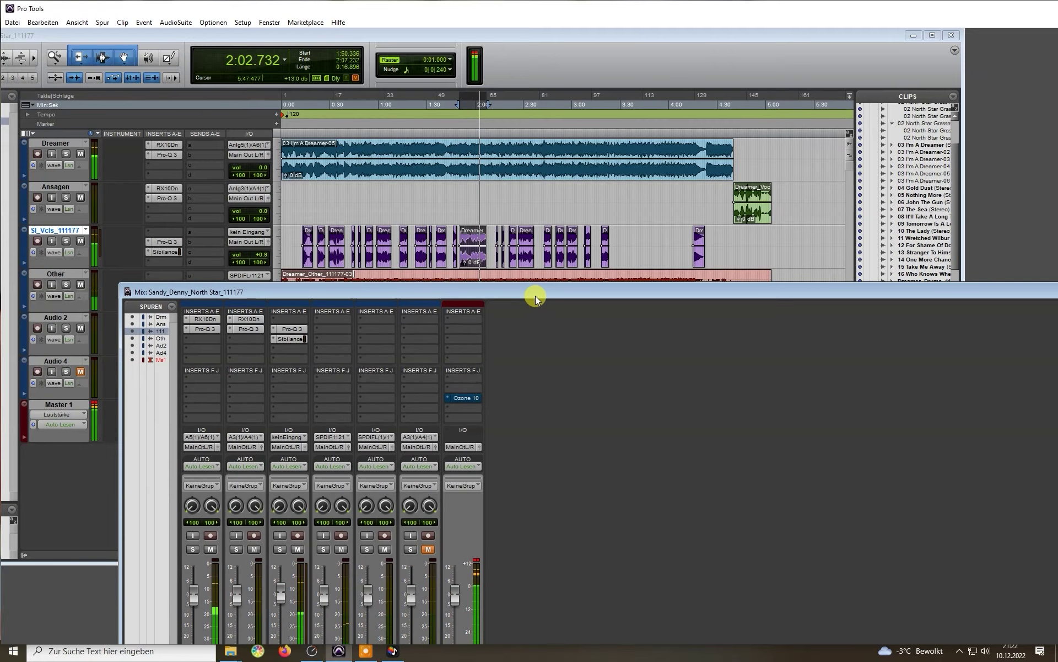
click(470, 556)
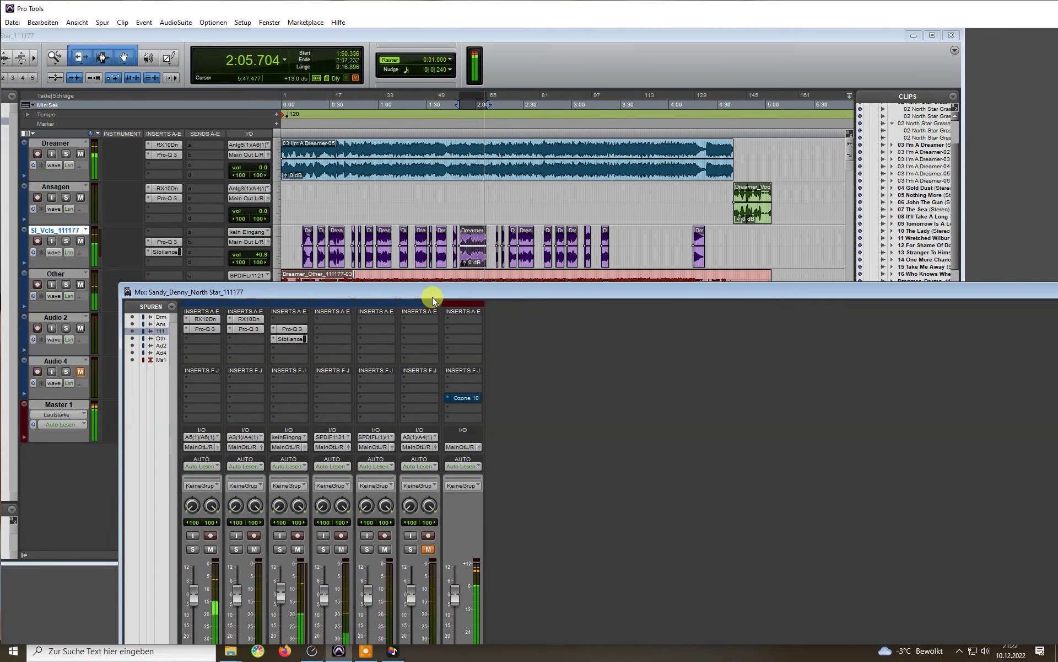
drag(434, 296, 1057, 276)
- Stop playback so the playhead returns to 1:50.336
key(space)
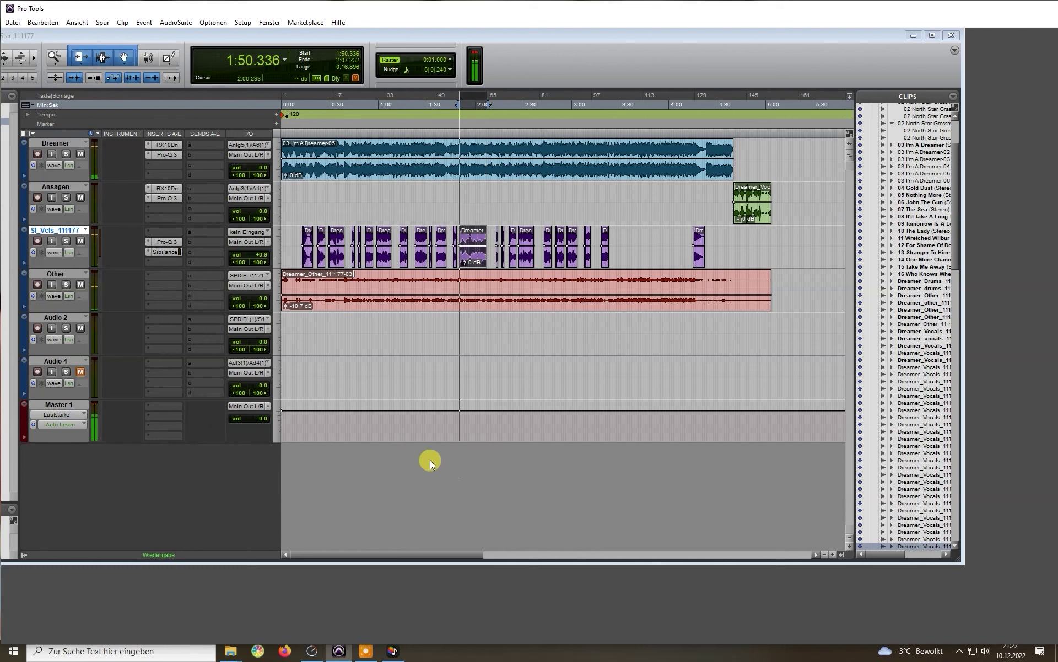